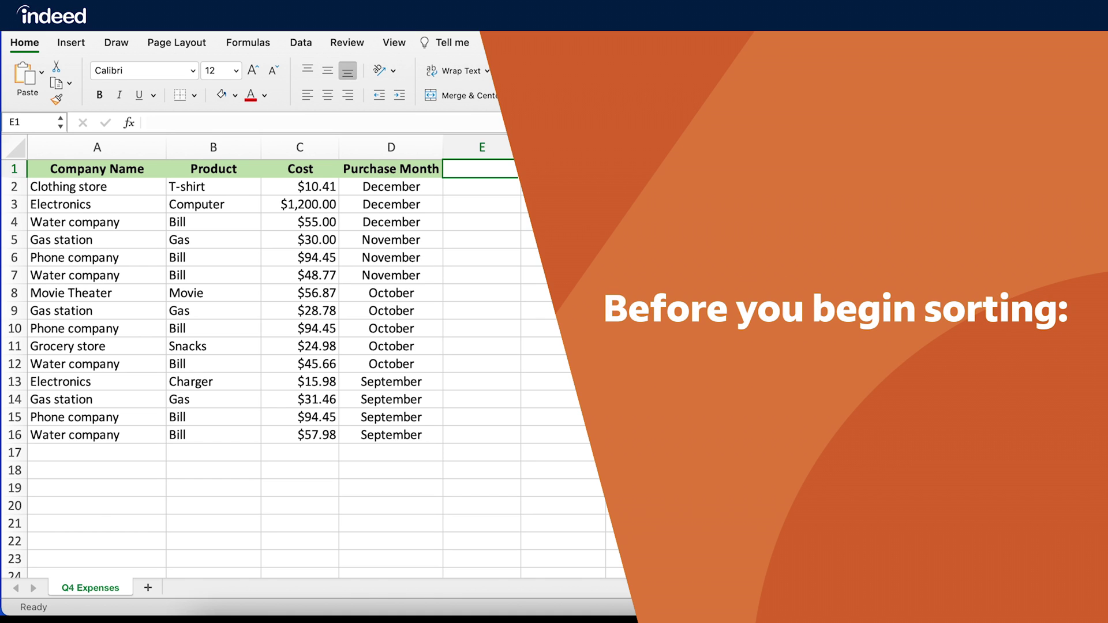
Duplicate the Q4 Expenses sheet as a backup copy named Q4 Expenses (5)
{"action": "right_click", "coordinate": [74, 588]}
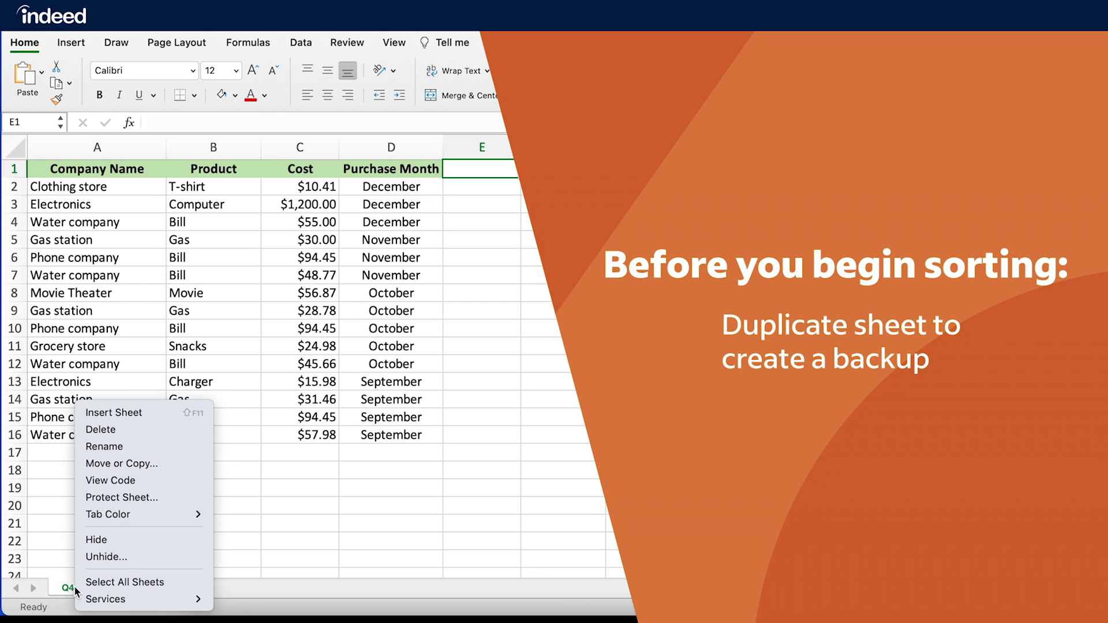
{"action": "left_click", "coordinate": [146, 465]}
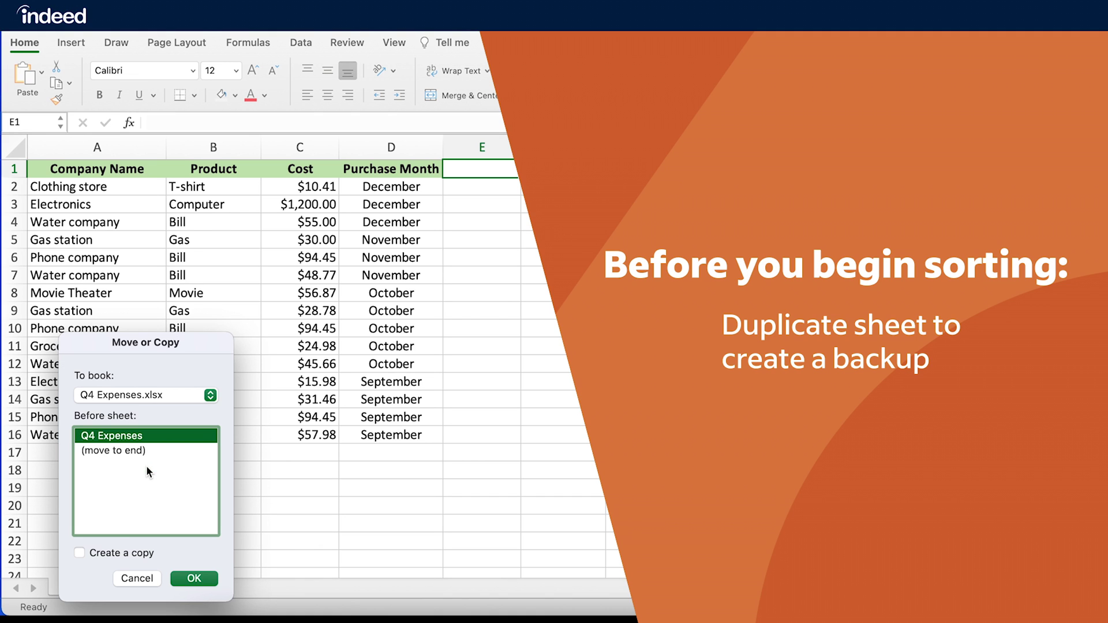
{"action": "left_click", "coordinate": [200, 579]}
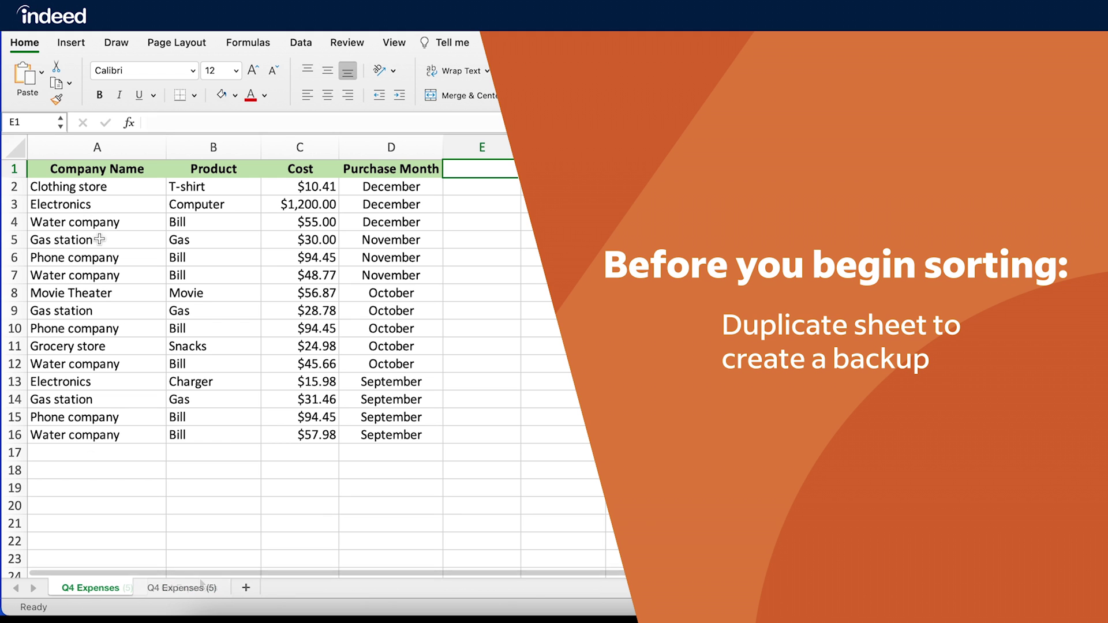
{"action": "left_click", "coordinate": [88, 148]}
Insert a blank column before Company Name and enter 1 and 2 in A2:A3
{"action": "right_click", "coordinate": [88, 149]}
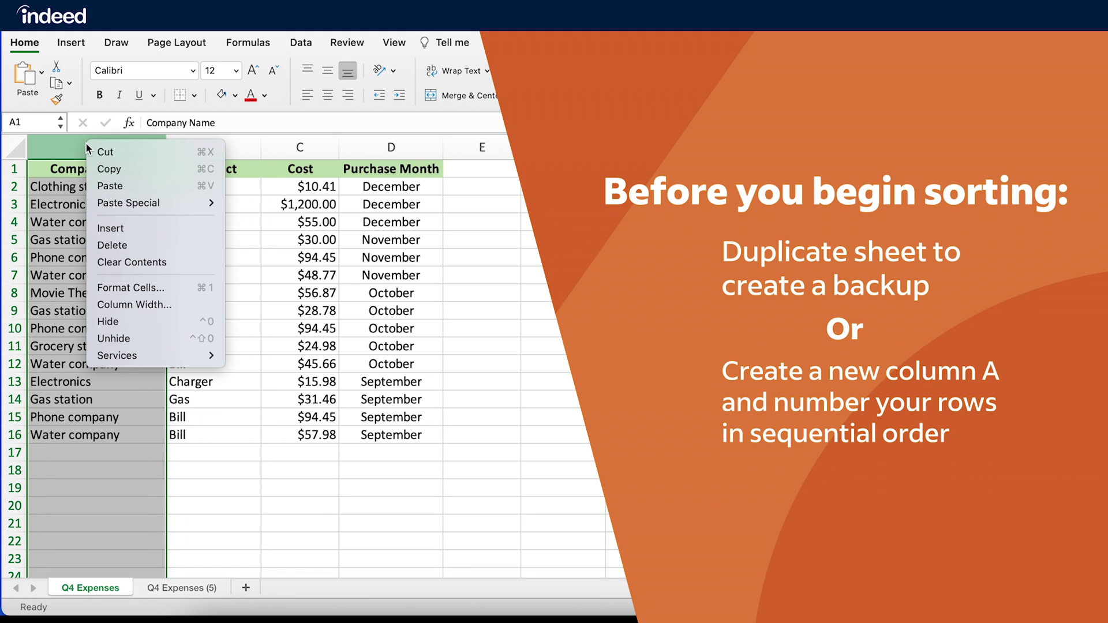
{"action": "left_click", "coordinate": [116, 230]}
{"action": "left_click", "coordinate": [52, 190]}
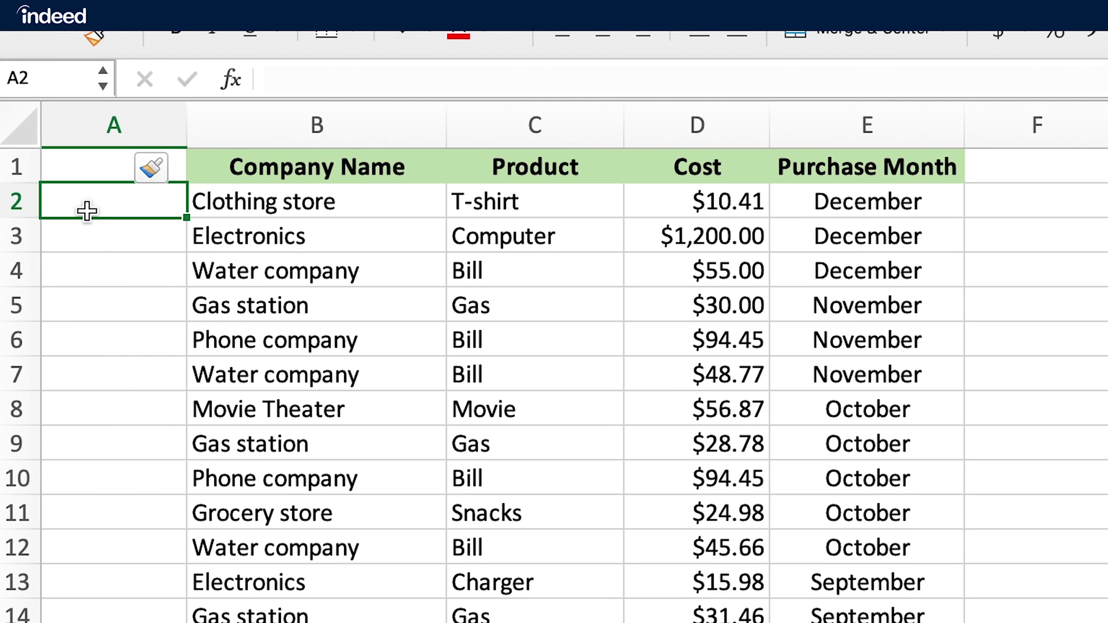
{"action": "type", "text": "1"}
{"action": "left_click", "coordinate": [111, 250]}
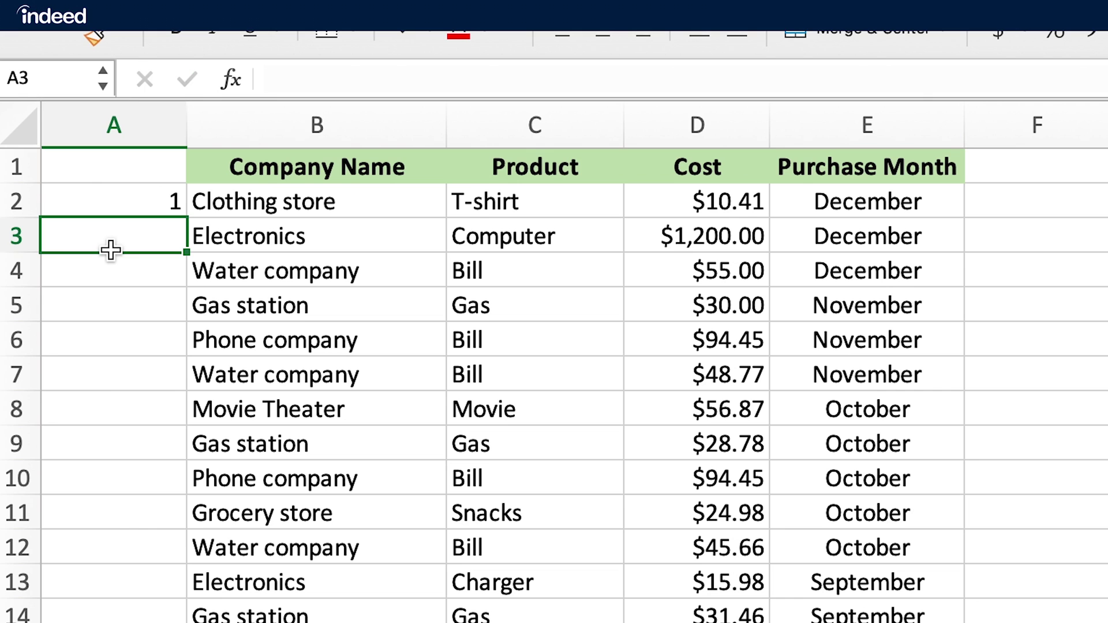
{"action": "type", "text": "2"}
{"action": "key", "text": "Return"}
Fill the 1, 2, 3… series down the data rows and hide the number column
{"action": "left_click_drag", "start_coordinate": [144, 201], "coordinate": [165, 622]}
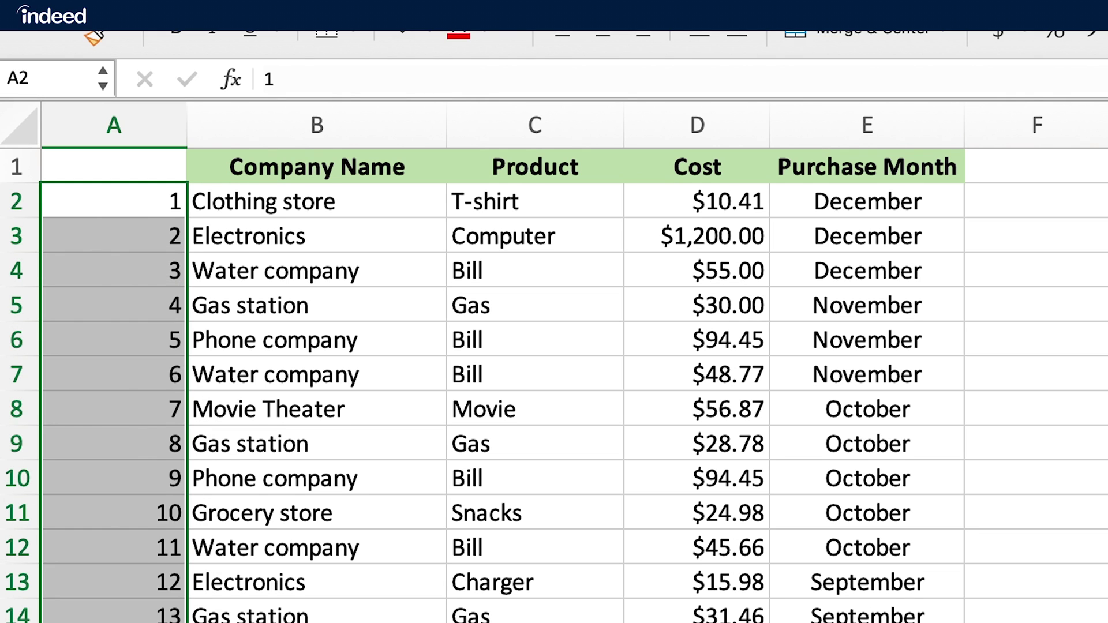
{"action": "left_click", "coordinate": [317, 622]}
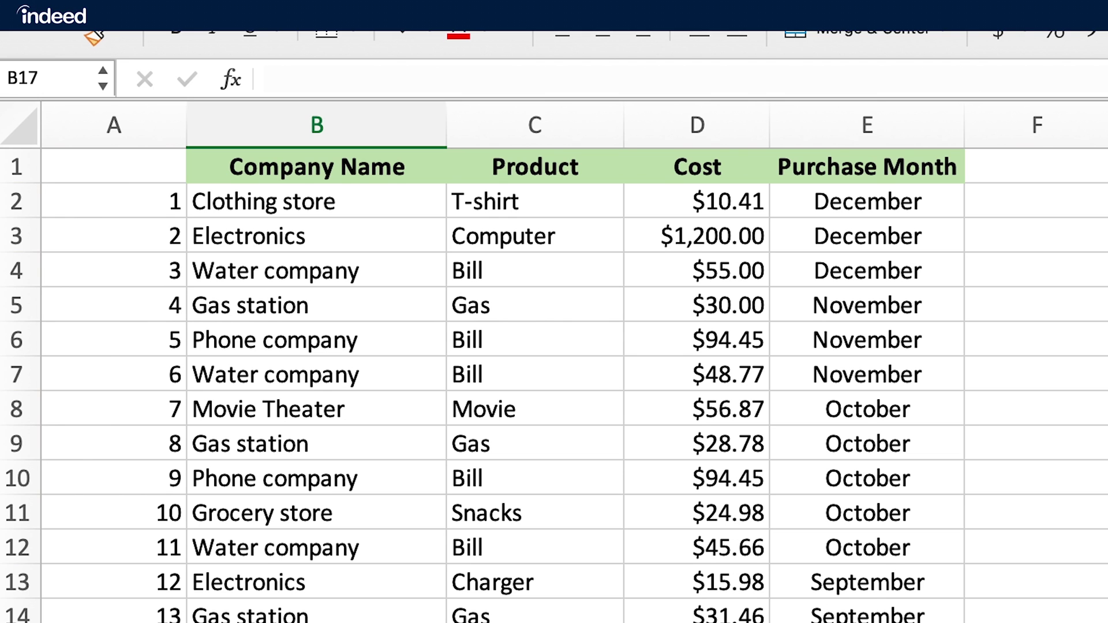
{"action": "right_click", "coordinate": [127, 130]}
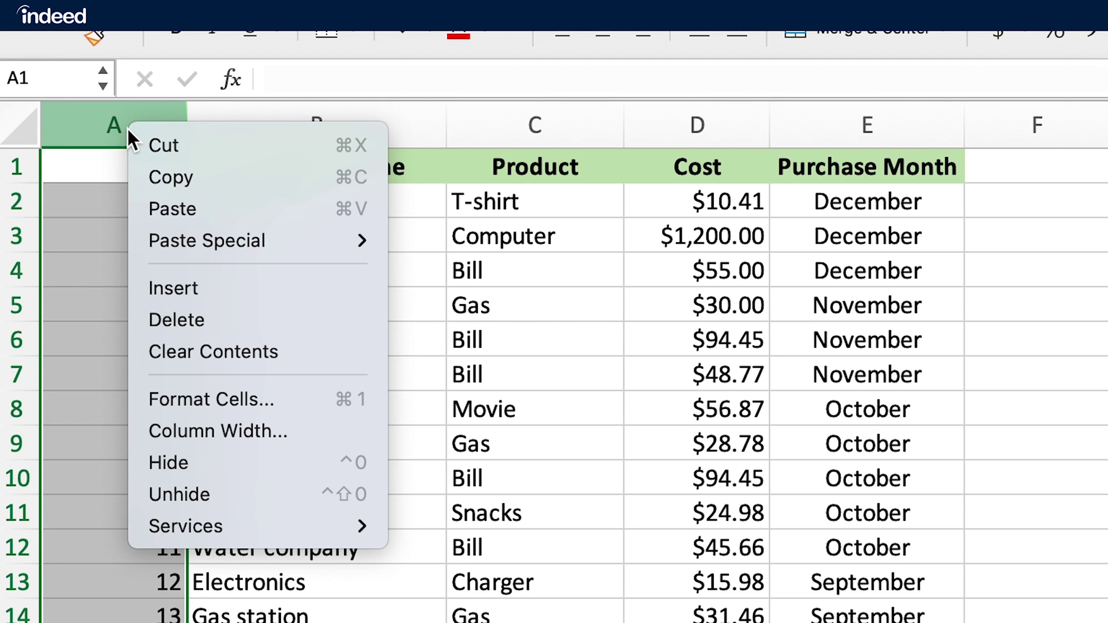
{"action": "left_click", "coordinate": [190, 465]}
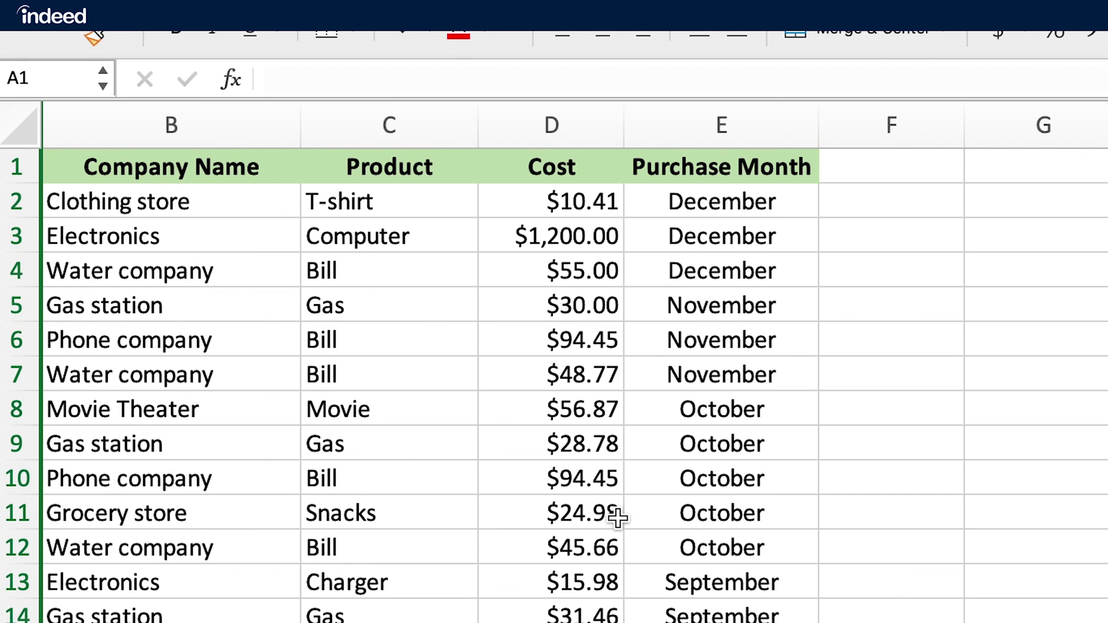
{"action": "left_click", "coordinate": [903, 554]}
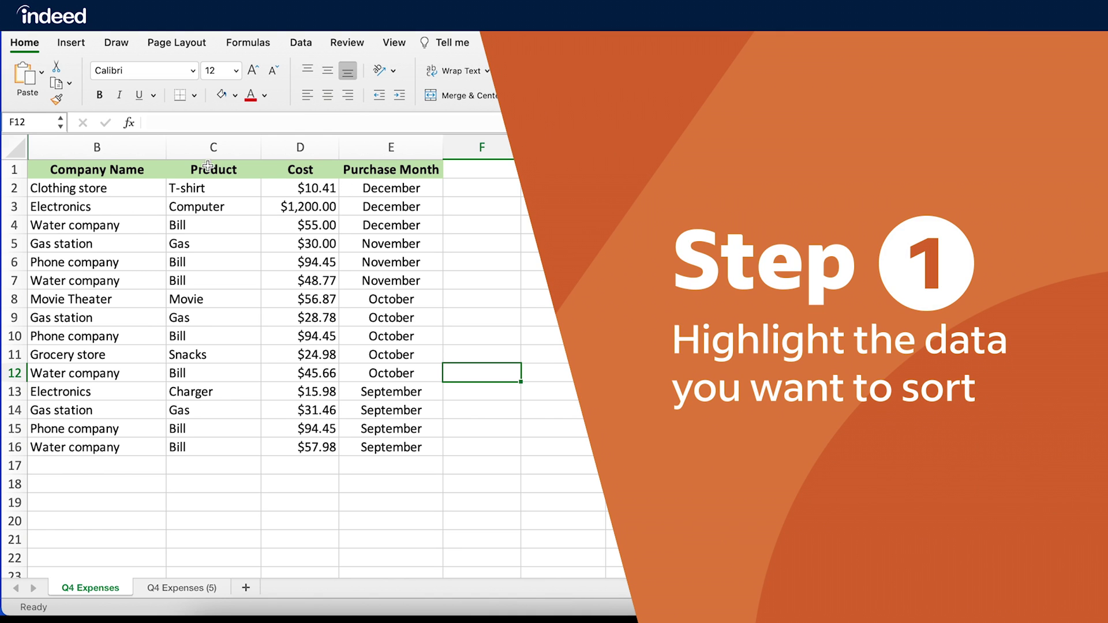
Select the range B1:E16, from the Company Name header to Purchase Month row 16
{"action": "left_click_drag", "start_coordinate": [97, 169], "coordinate": [389, 444]}
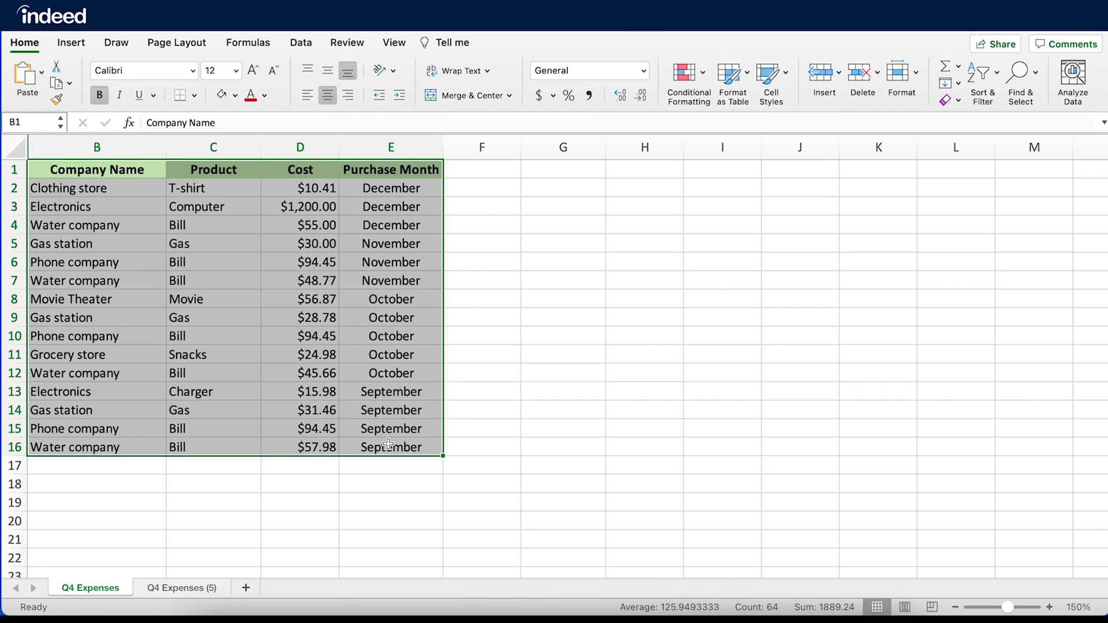
{"action": "left_click", "coordinate": [211, 317]}
{"action": "left_click_drag", "start_coordinate": [104, 171], "coordinate": [97, 448]}
{"action": "left_click", "coordinate": [97, 168]}
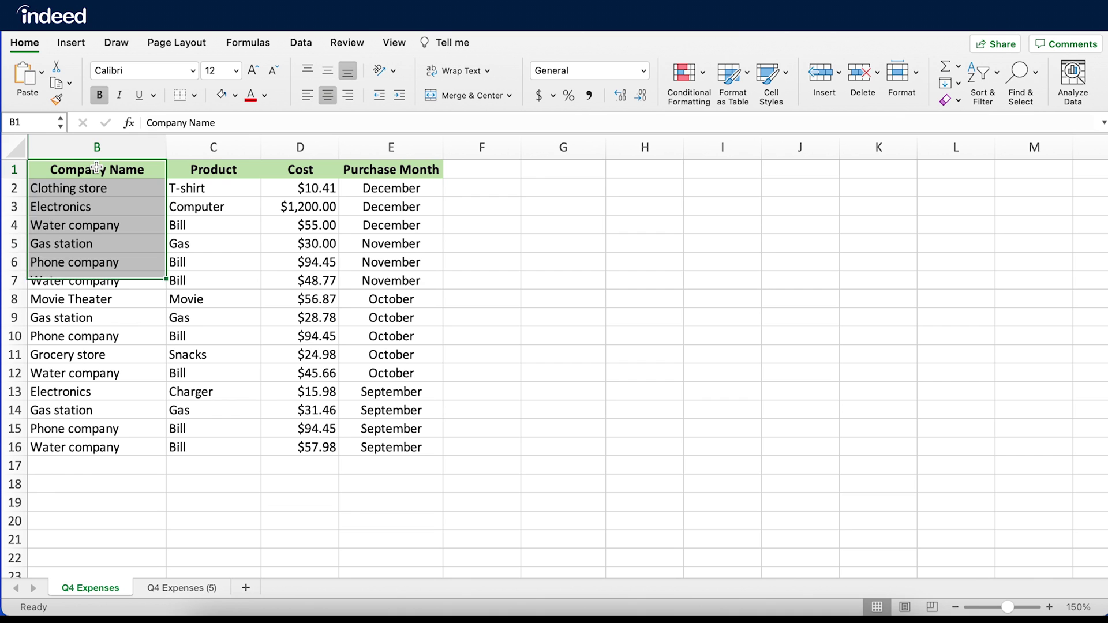
{"action": "left_click_drag", "start_coordinate": [97, 168], "coordinate": [393, 441]}
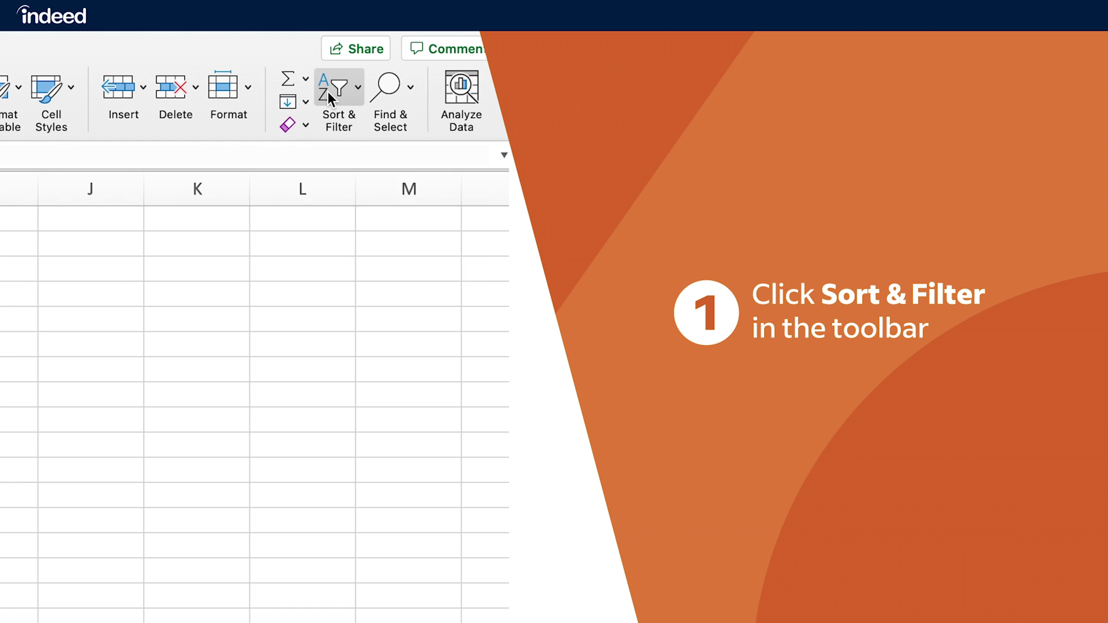
Display the Sort options for the selected expense data from the Sort & Filter and shortcut menus
{"action": "left_click", "coordinate": [330, 96]}
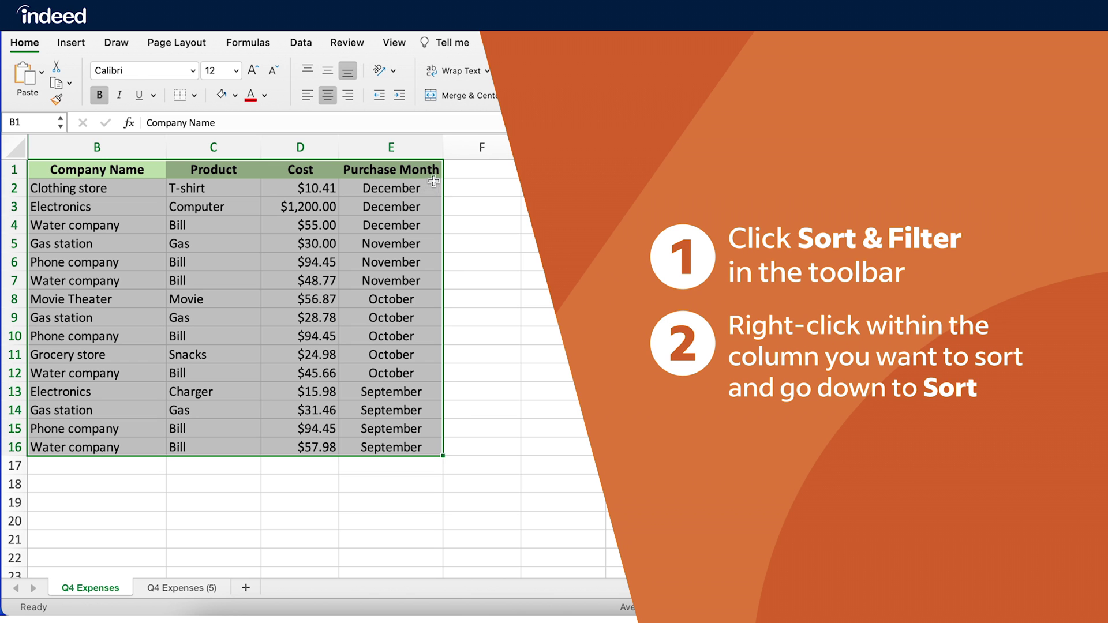
{"action": "right_click", "coordinate": [427, 189]}
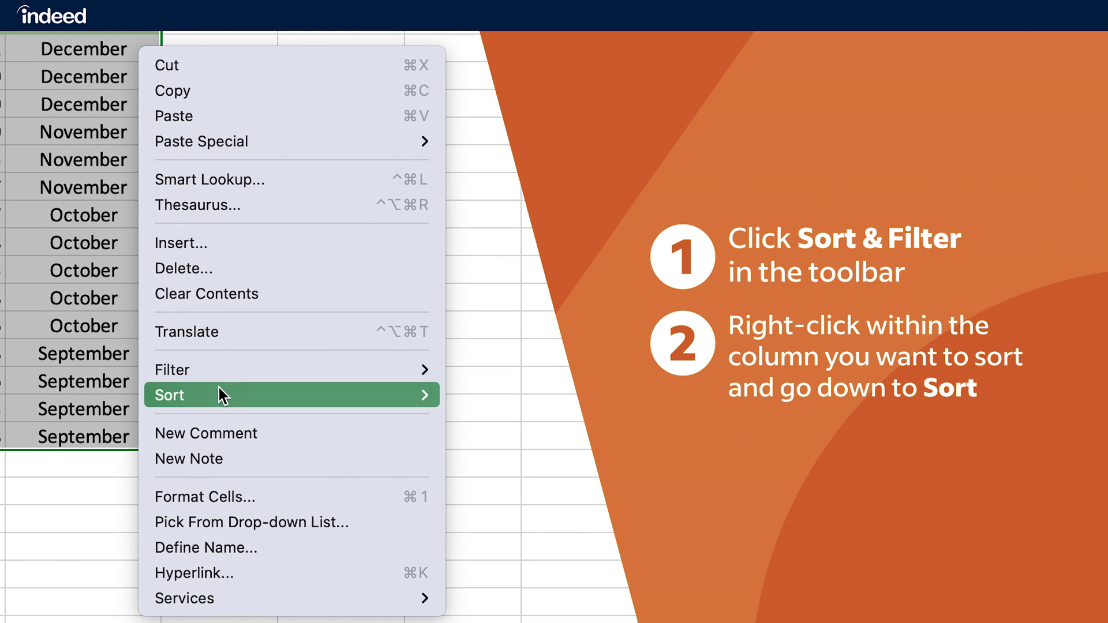
{"action": "mouse_move", "coordinate": [220, 395]}
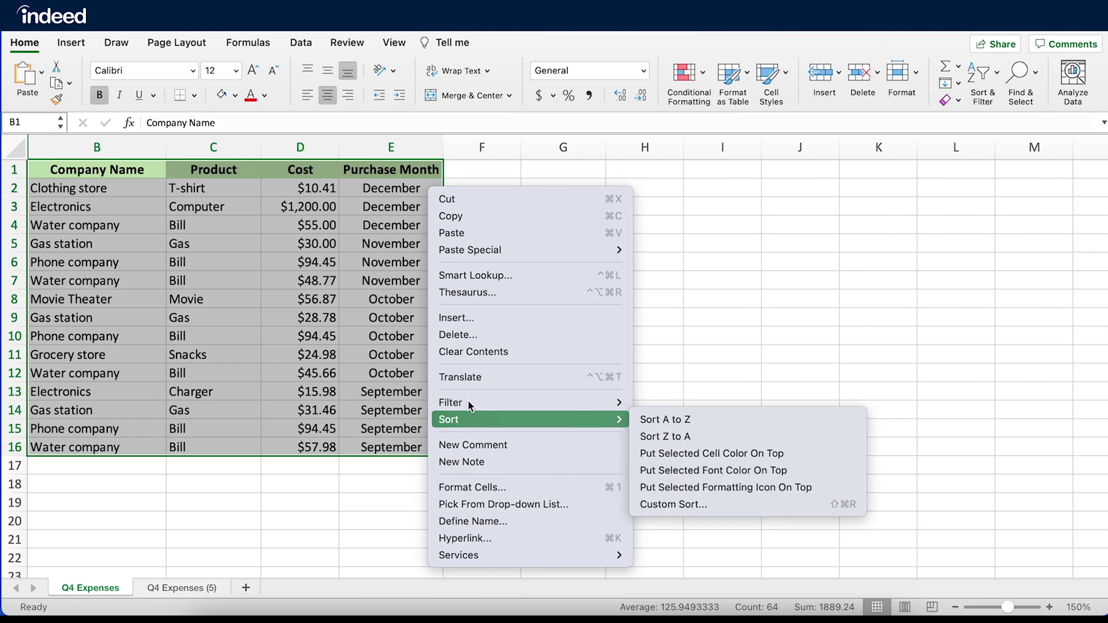
Select the Product header C1 and show its Sort submenu with A to Z, Z to A and Custom Sort
{"action": "left_click", "coordinate": [398, 319]}
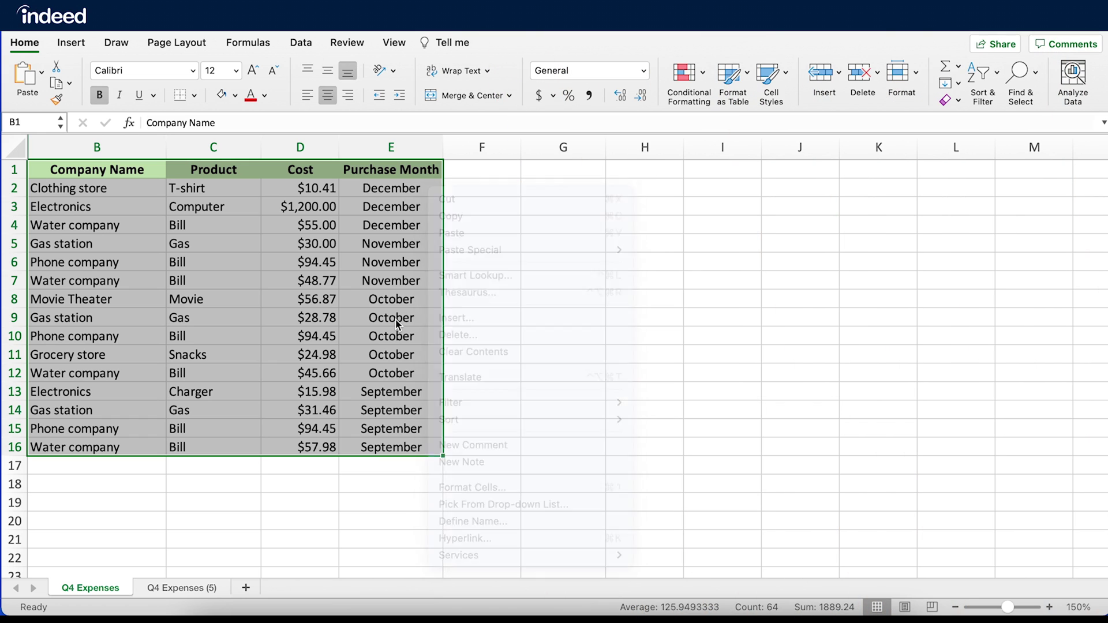
{"action": "left_click", "coordinate": [197, 174]}
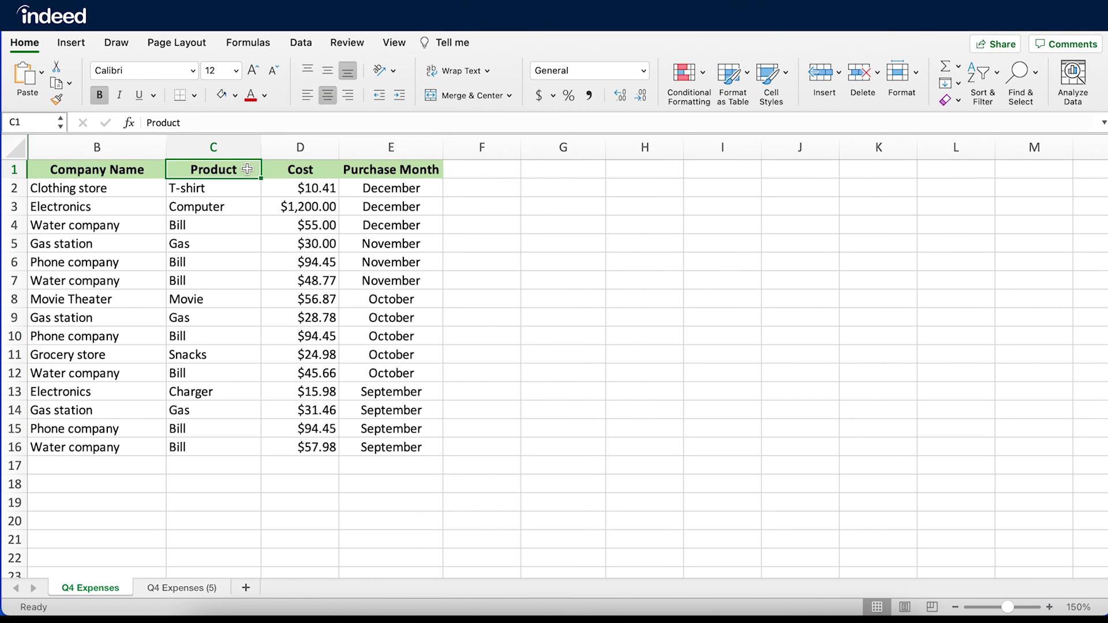
{"action": "left_click", "coordinate": [311, 173]}
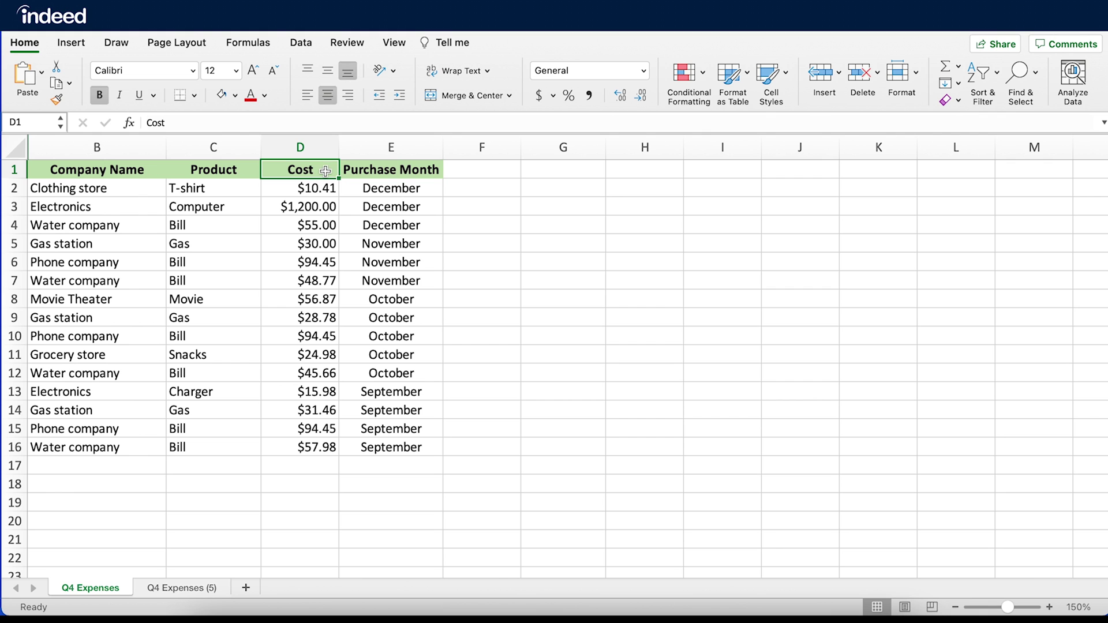
{"action": "left_click", "coordinate": [248, 169]}
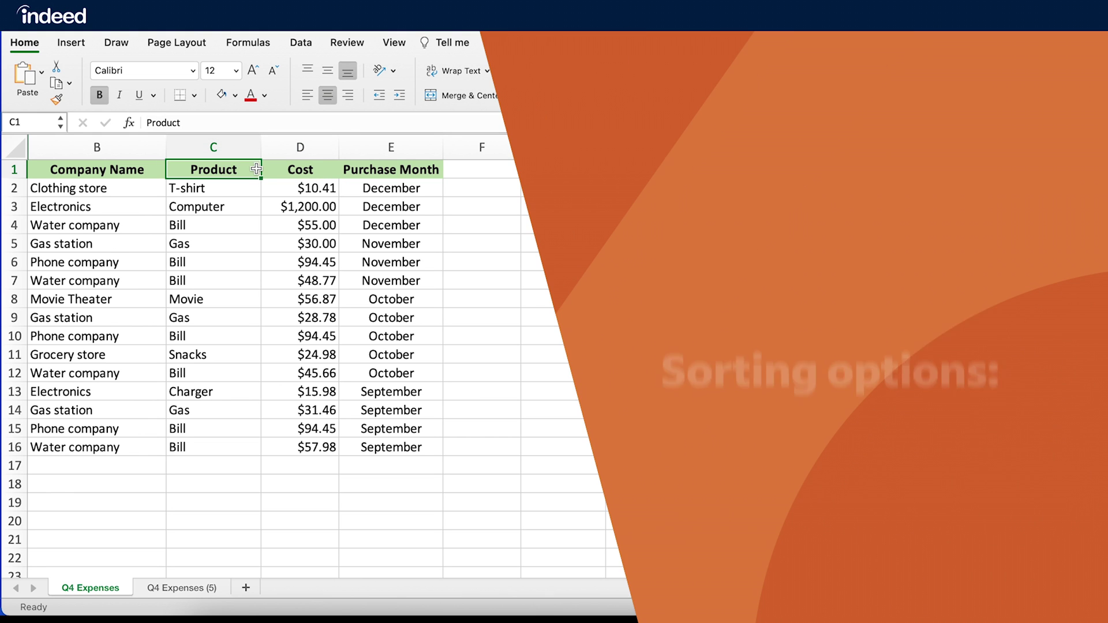
{"action": "right_click", "coordinate": [256, 169]}
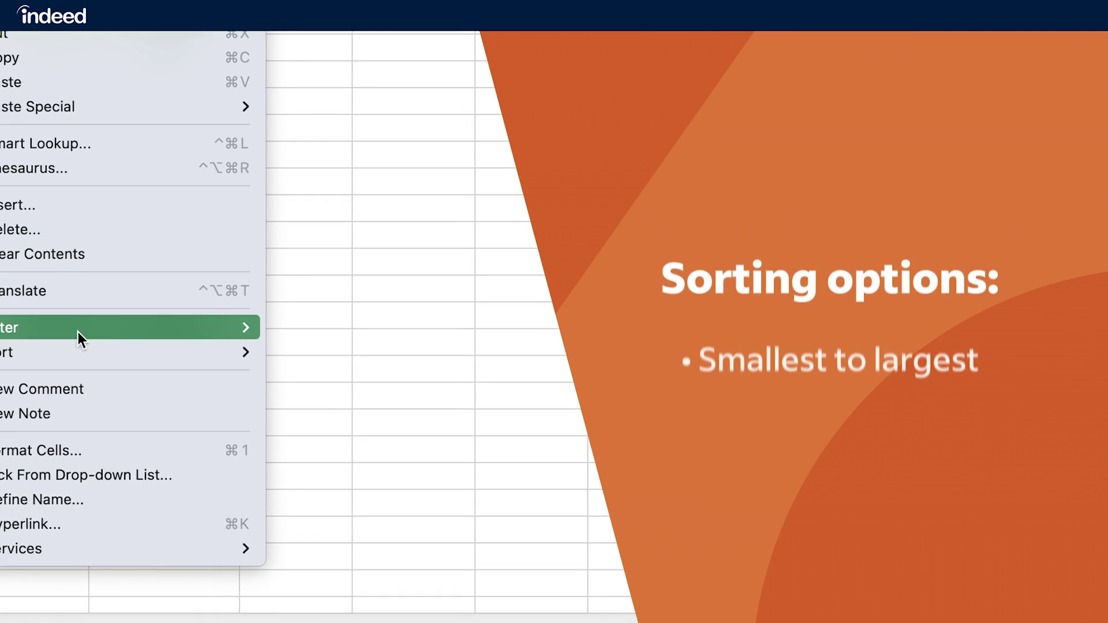
{"action": "mouse_move", "coordinate": [347, 395]}
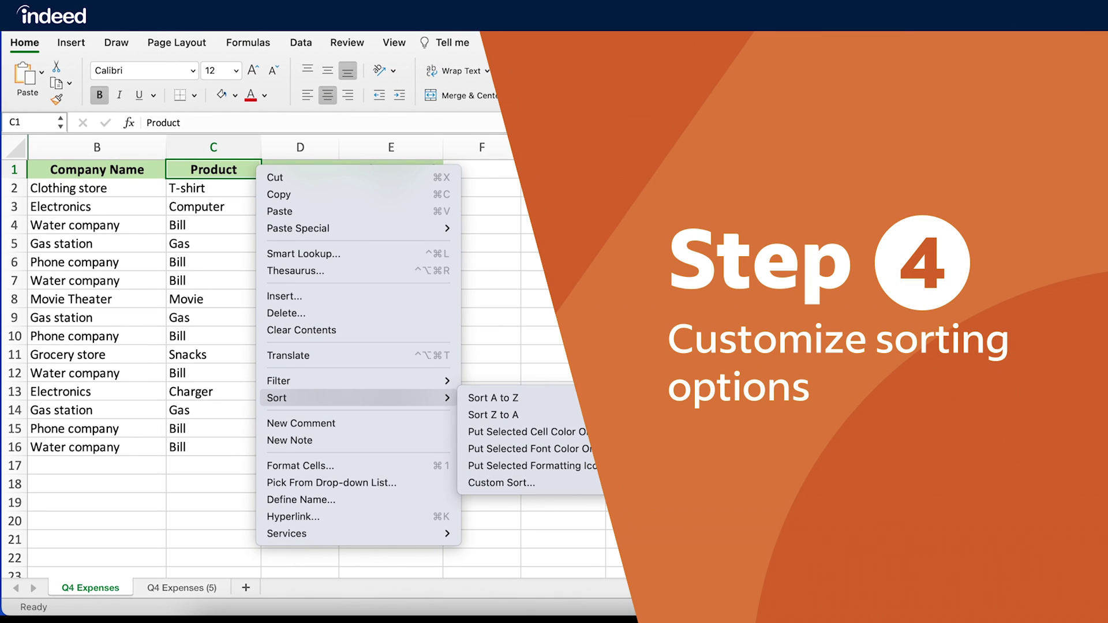
Sort the rows by Cost, smallest to largest, from $10.41 up to $1,200.00
{"action": "key", "text": "Escape"}
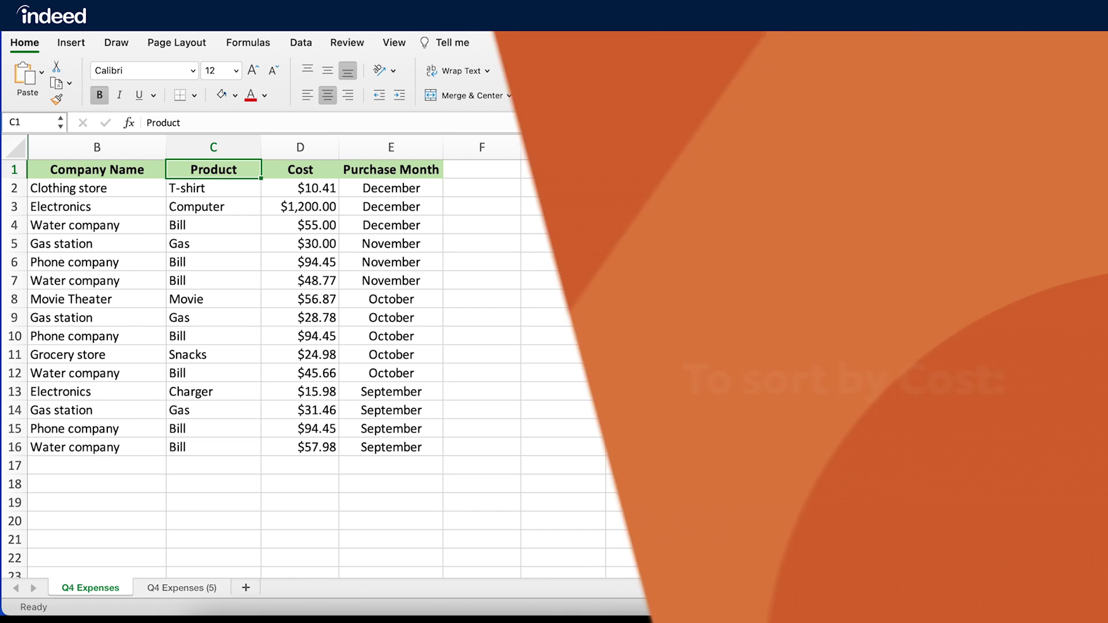
{"action": "left_click", "coordinate": [336, 168]}
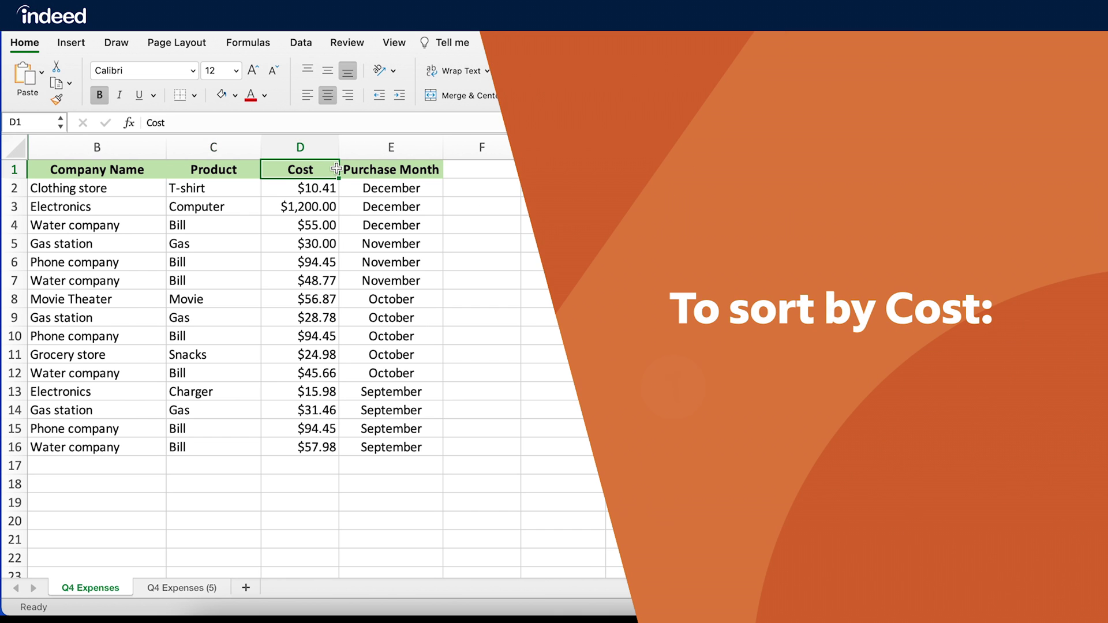
{"action": "left_click", "coordinate": [288, 189]}
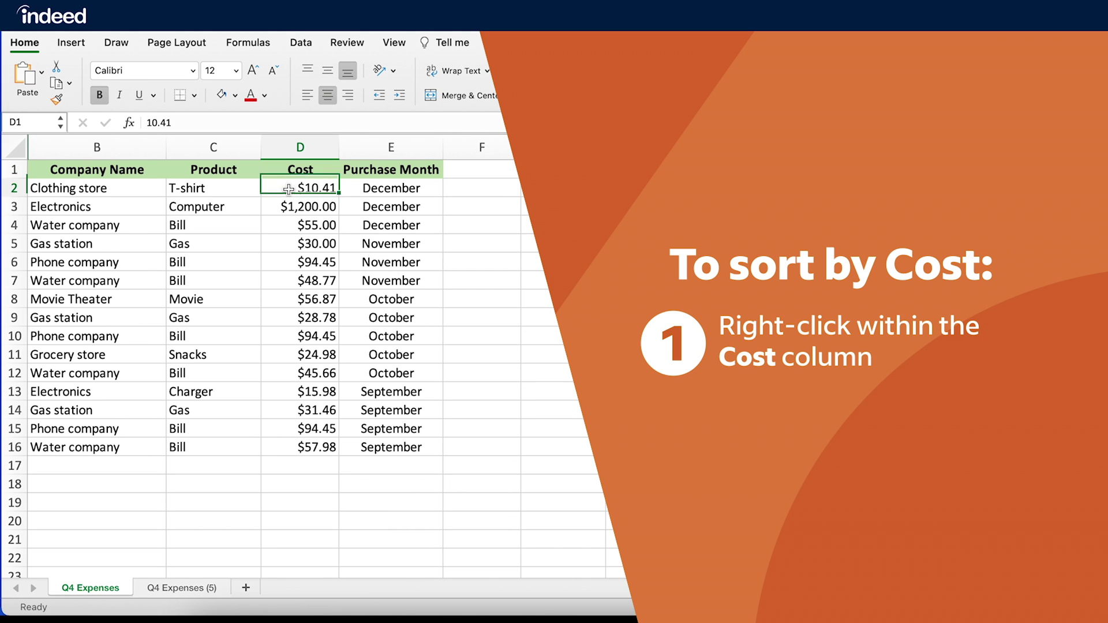
{"action": "right_click", "coordinate": [288, 189]}
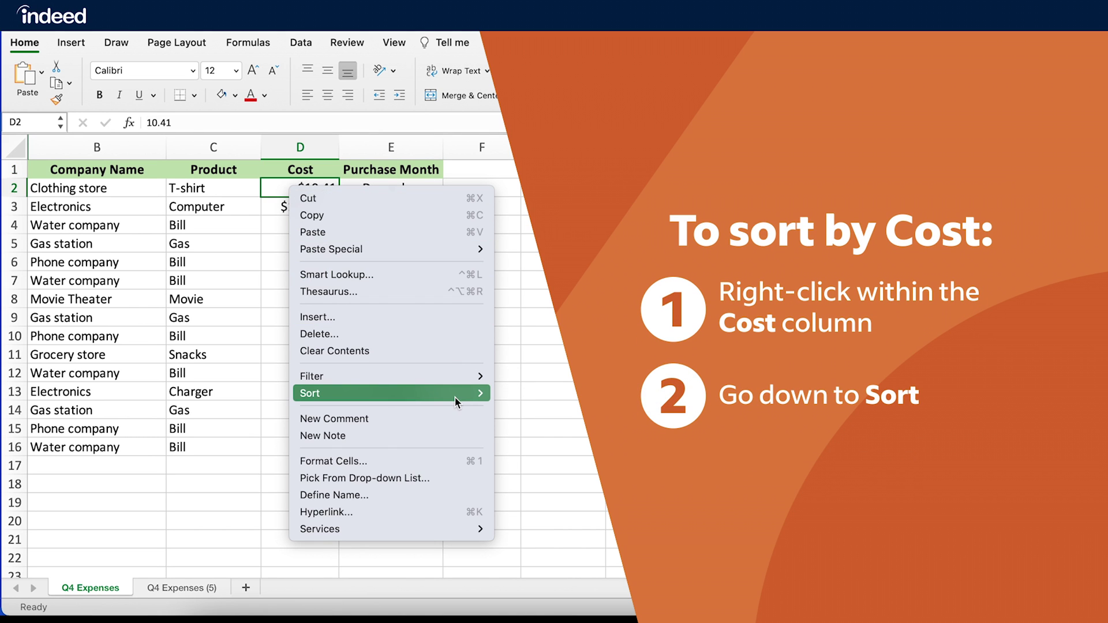
{"action": "mouse_move", "coordinate": [457, 402]}
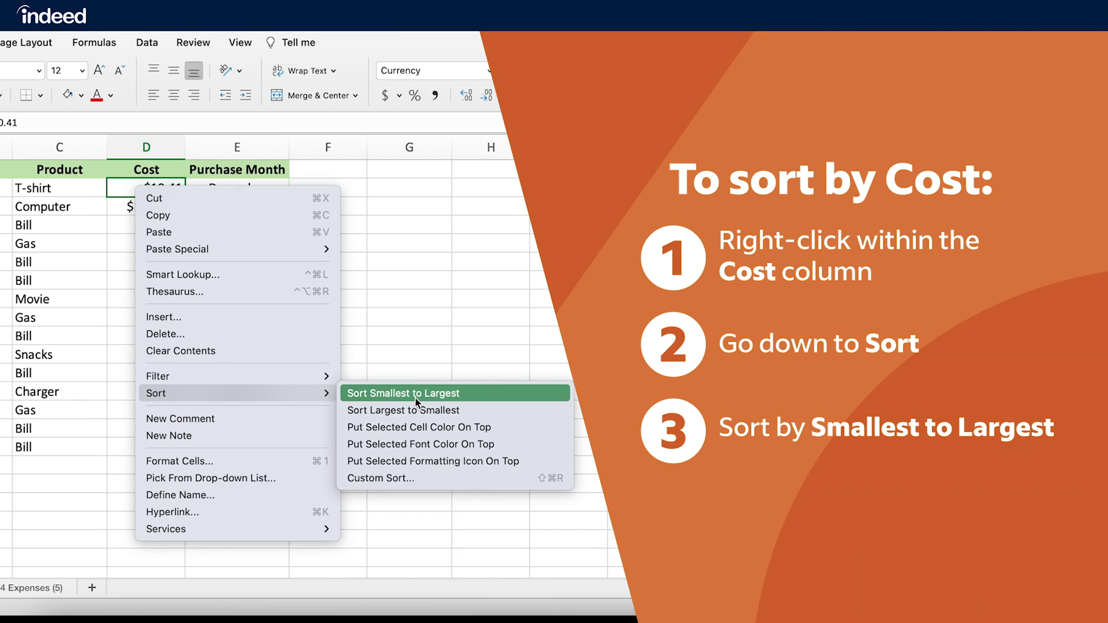
{"action": "left_click", "coordinate": [542, 397]}
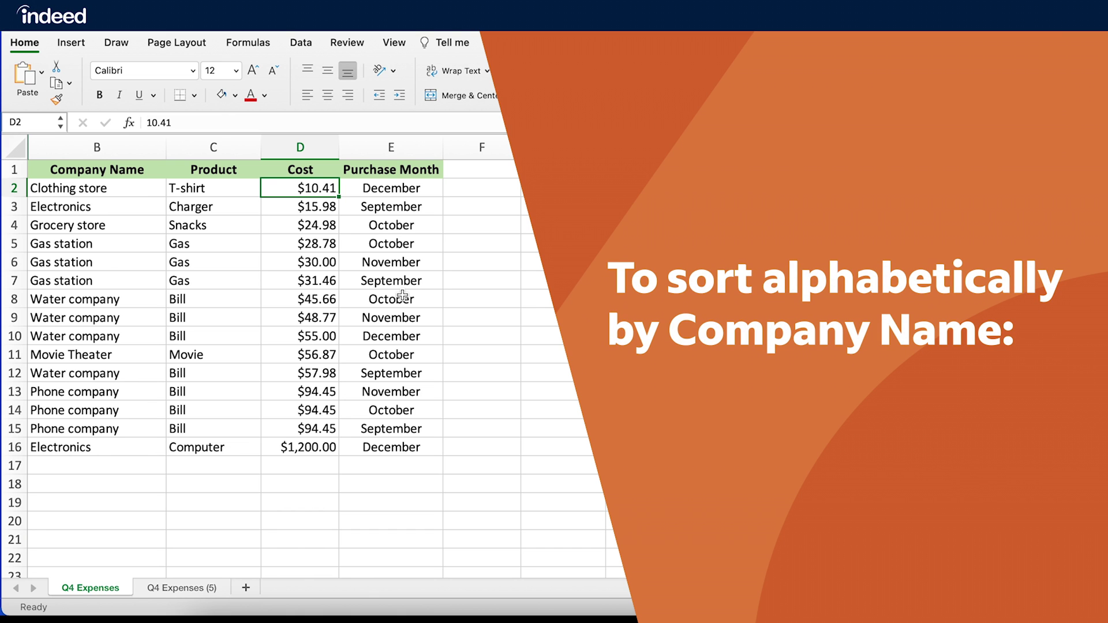
Sort the rows A to Z by Company Name, Clothing store through Water company
{"action": "left_click", "coordinate": [150, 186]}
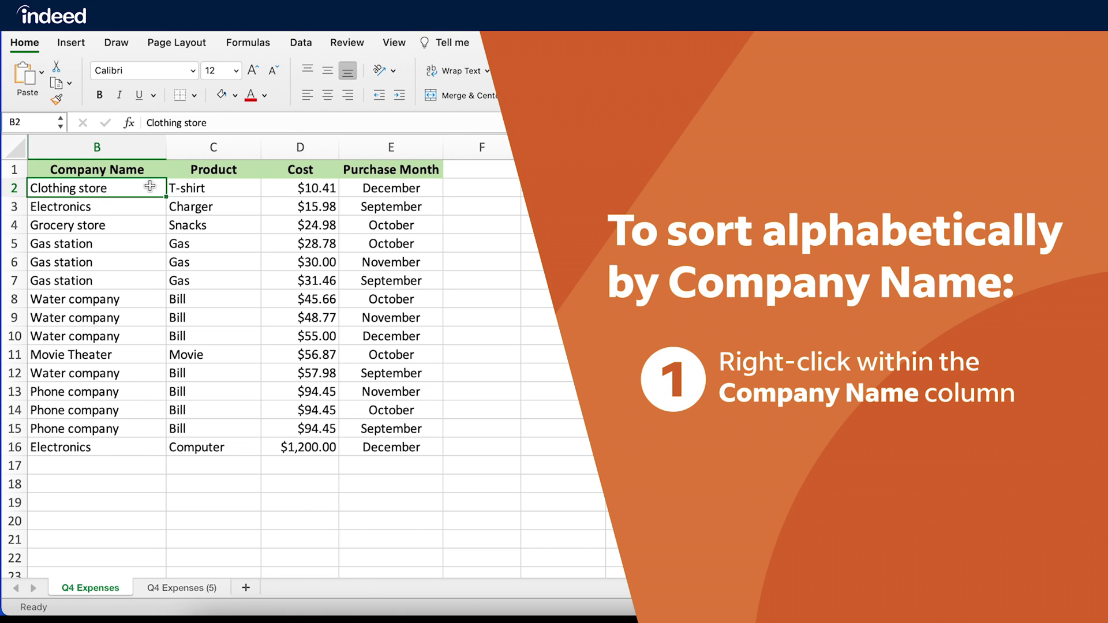
{"action": "right_click", "coordinate": [154, 188]}
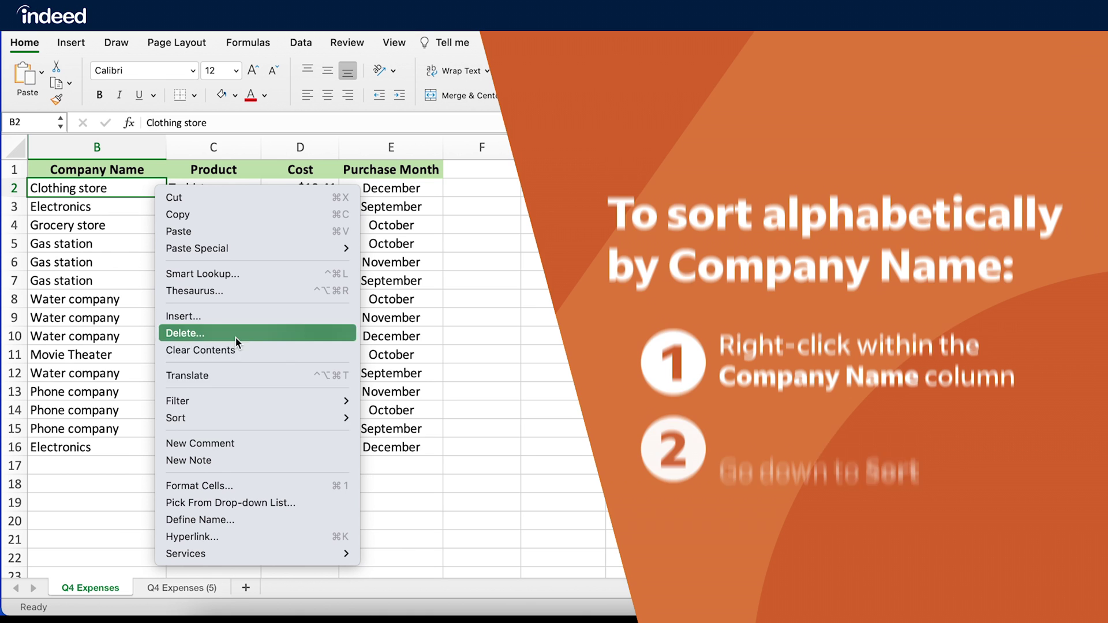
{"action": "mouse_move", "coordinate": [232, 420]}
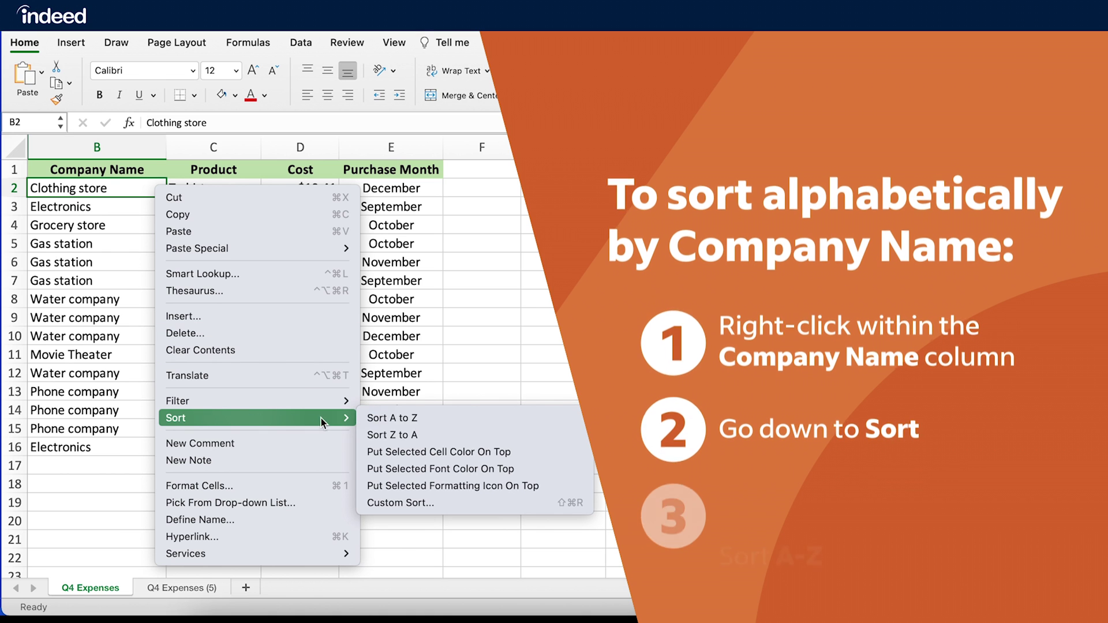
{"action": "left_click", "coordinate": [493, 420]}
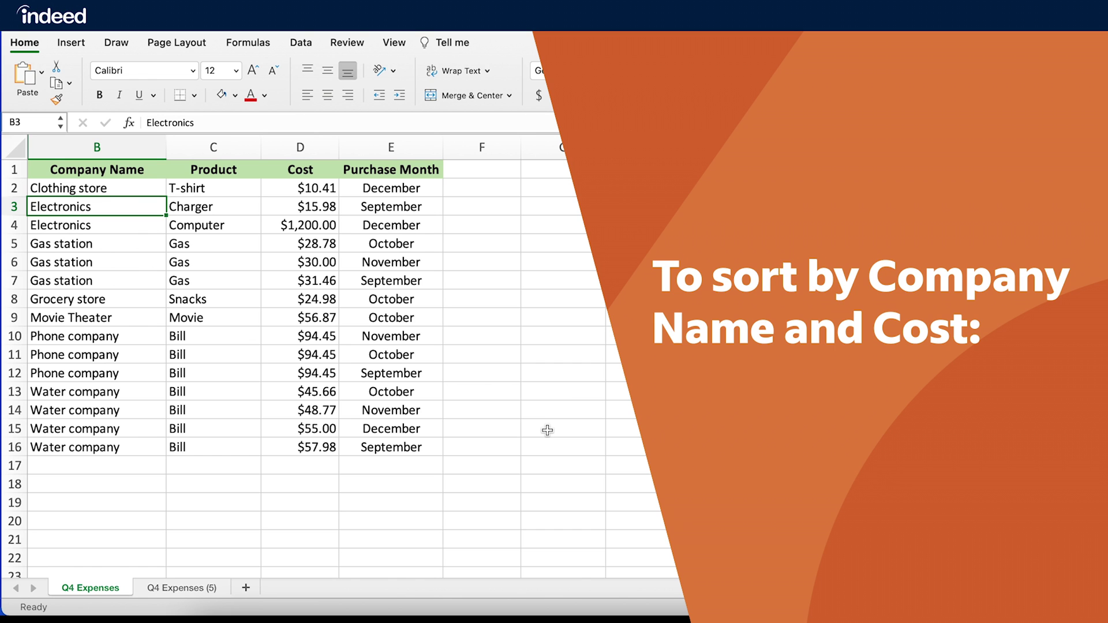
Open the Custom Sort dialog with Company Name, Values, A to Z as the first level
{"action": "right_click", "coordinate": [127, 210]}
{"action": "mouse_move", "coordinate": [205, 442]}
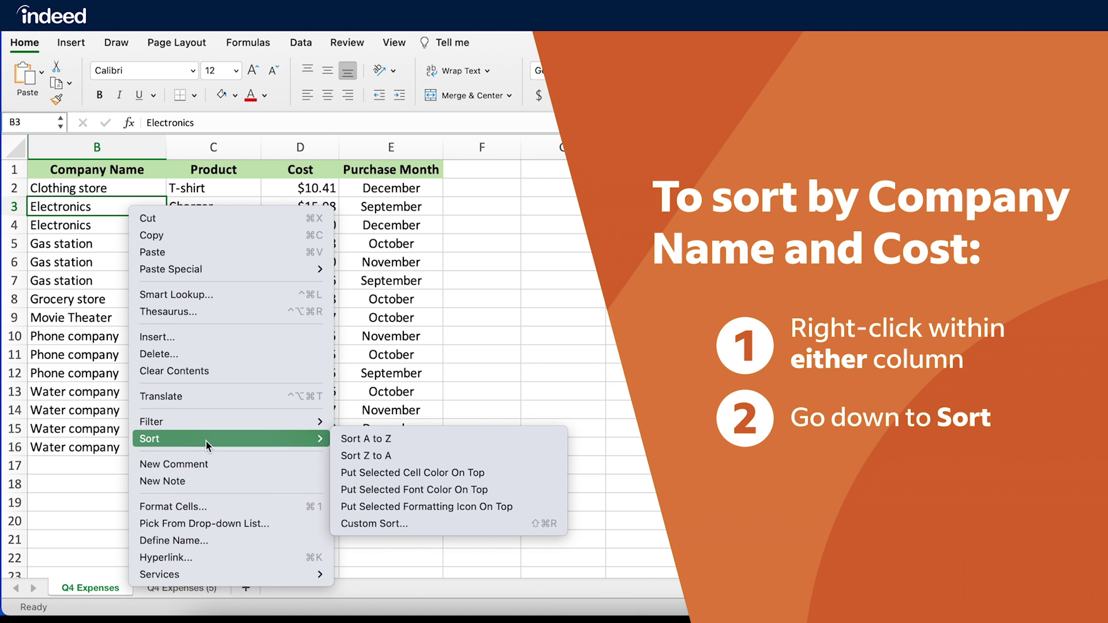
{"action": "left_click", "coordinate": [411, 521]}
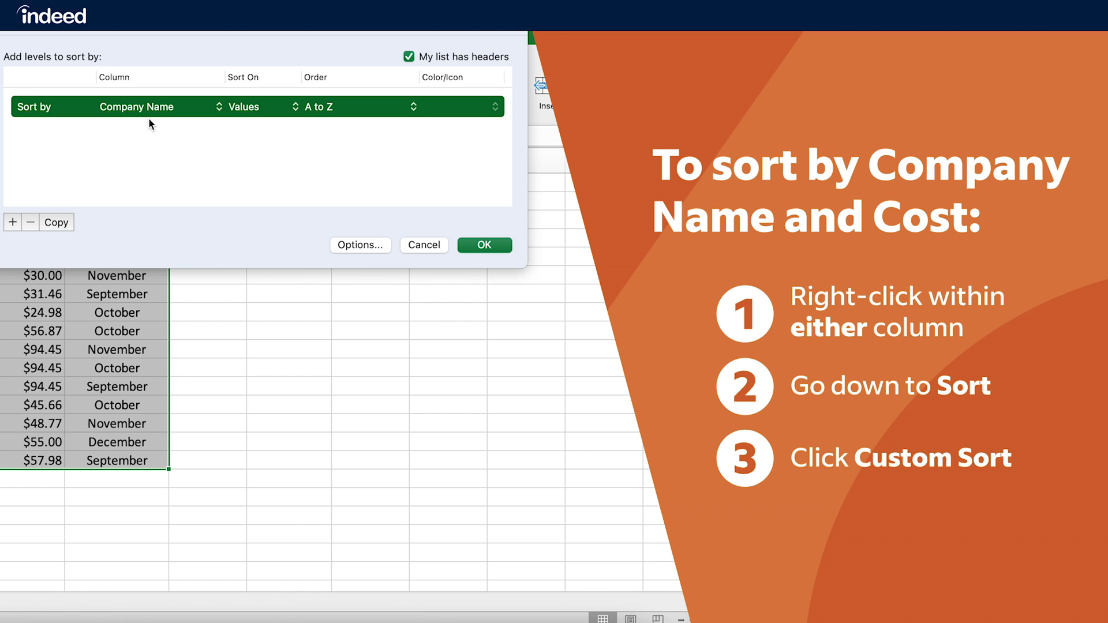
Add a second level sorting Cost smallest to largest and apply the two-level sort
{"action": "left_click", "coordinate": [11, 223]}
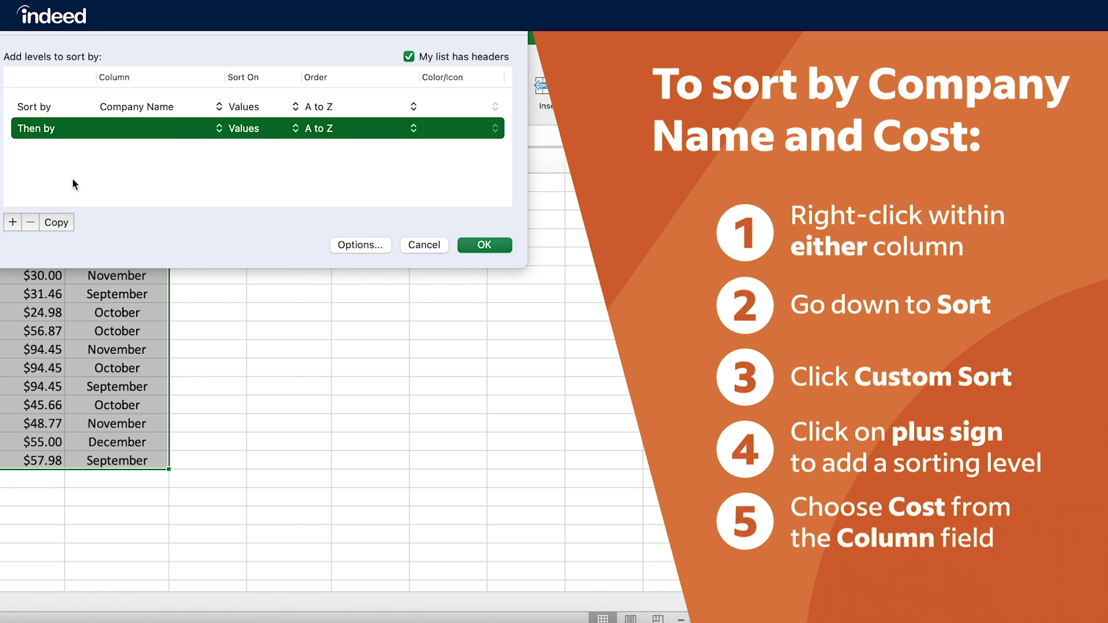
{"action": "left_click", "coordinate": [205, 132]}
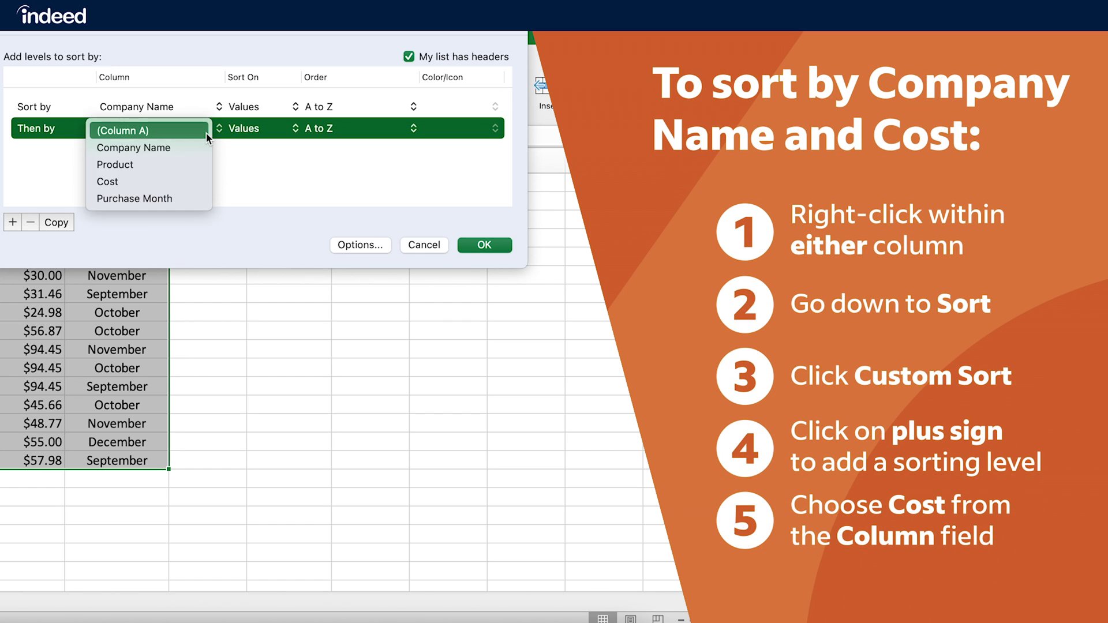
{"action": "left_click", "coordinate": [169, 182]}
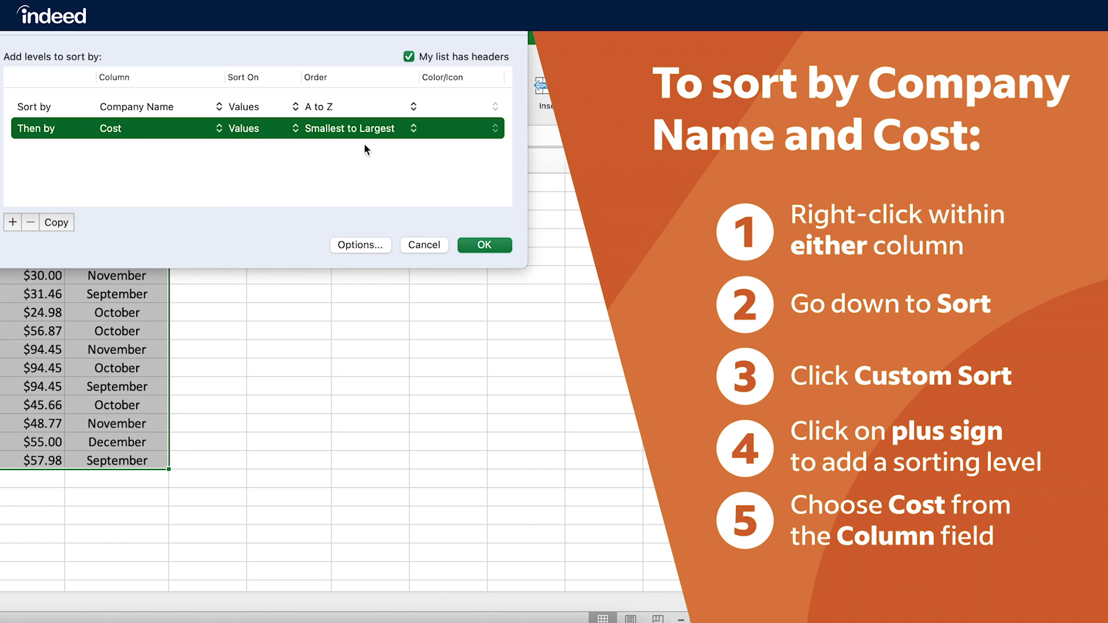
{"action": "left_click", "coordinate": [413, 129]}
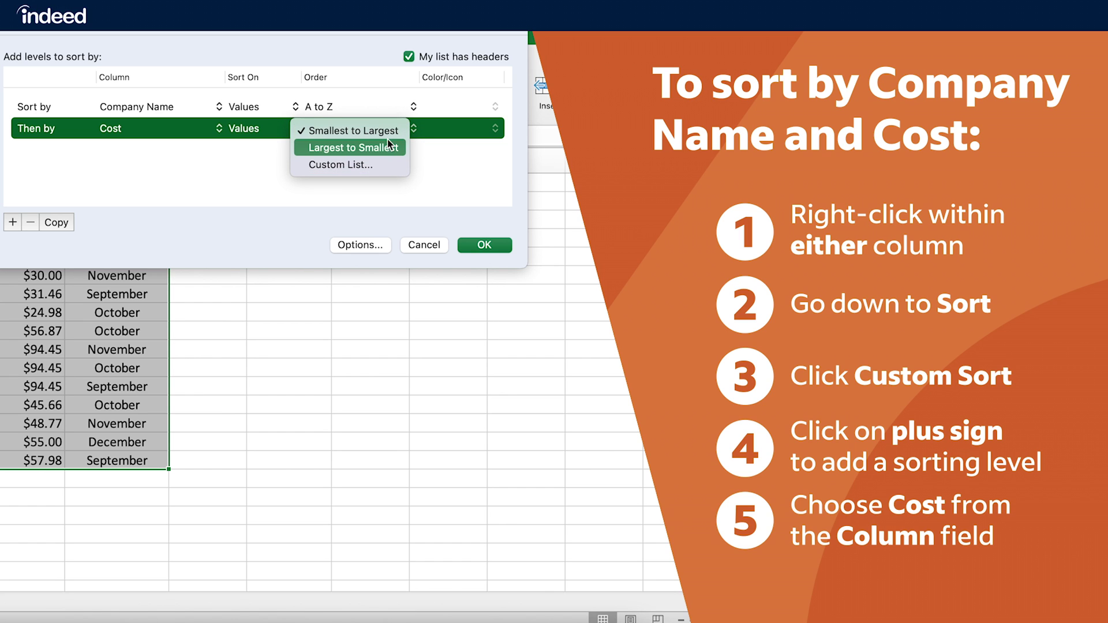
{"action": "left_click", "coordinate": [390, 132]}
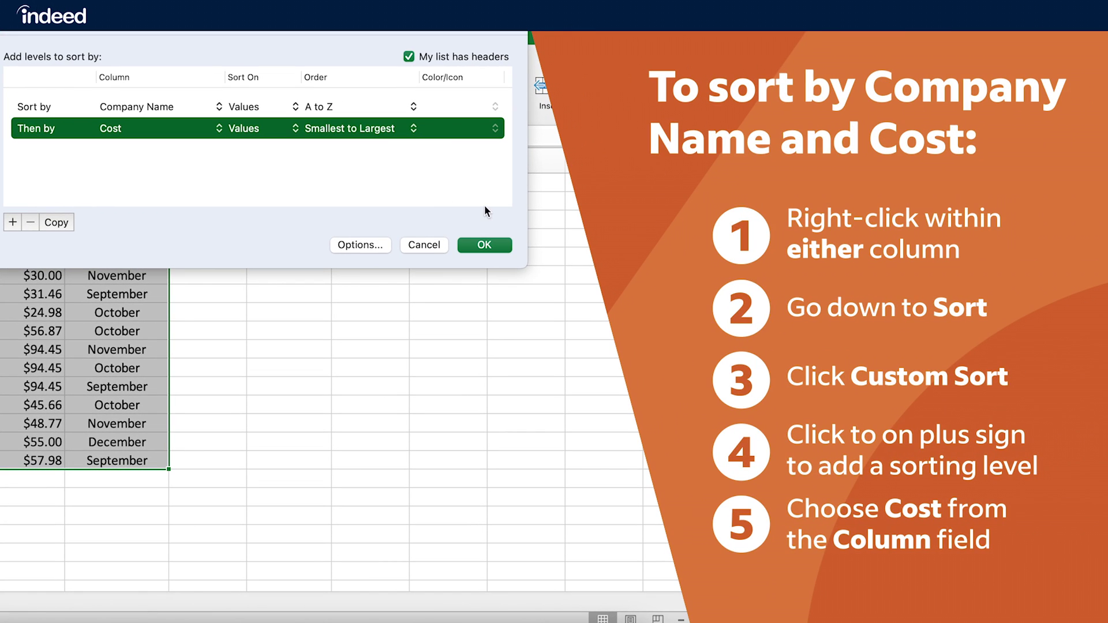
{"action": "left_click", "coordinate": [494, 244]}
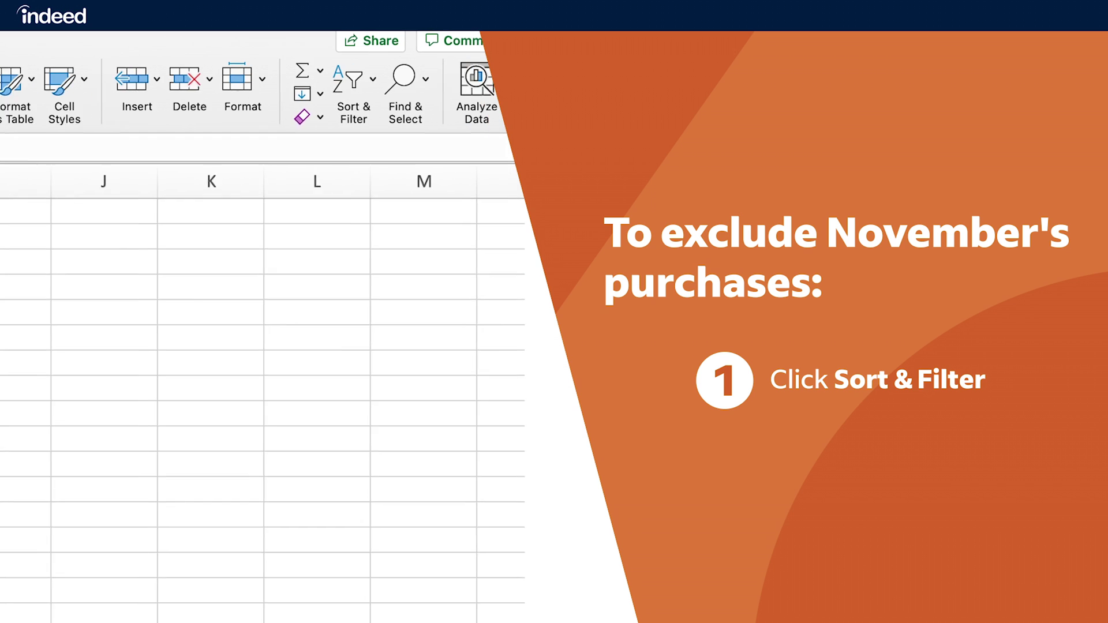
Add filter arrows to every header from Company Name through Purchase Month
{"action": "left_click", "coordinate": [354, 87]}
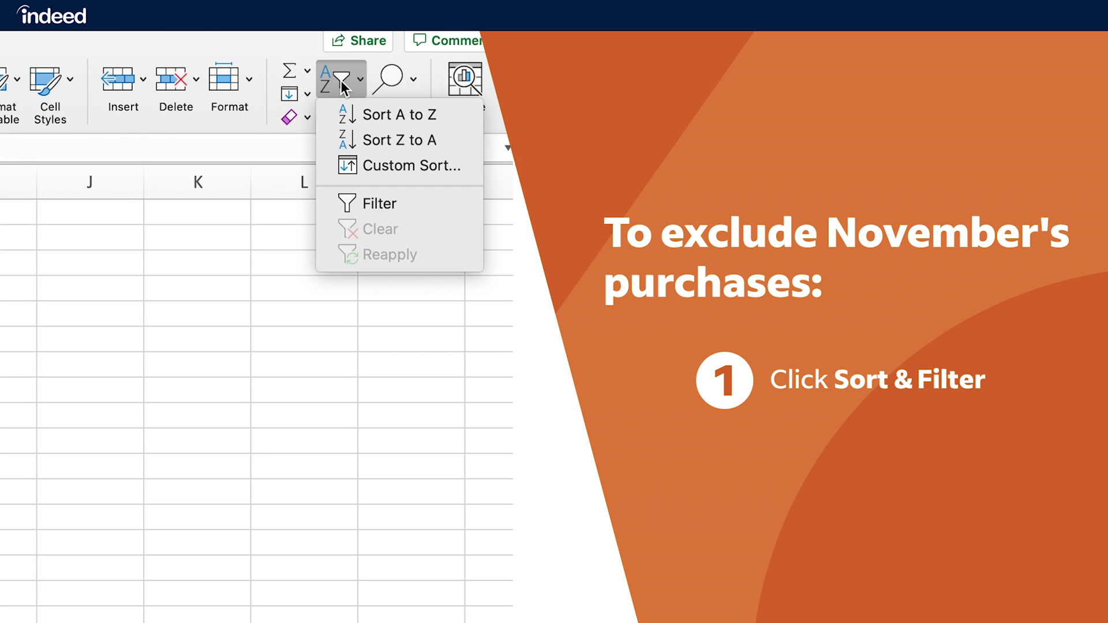
{"action": "left_click", "coordinate": [381, 210]}
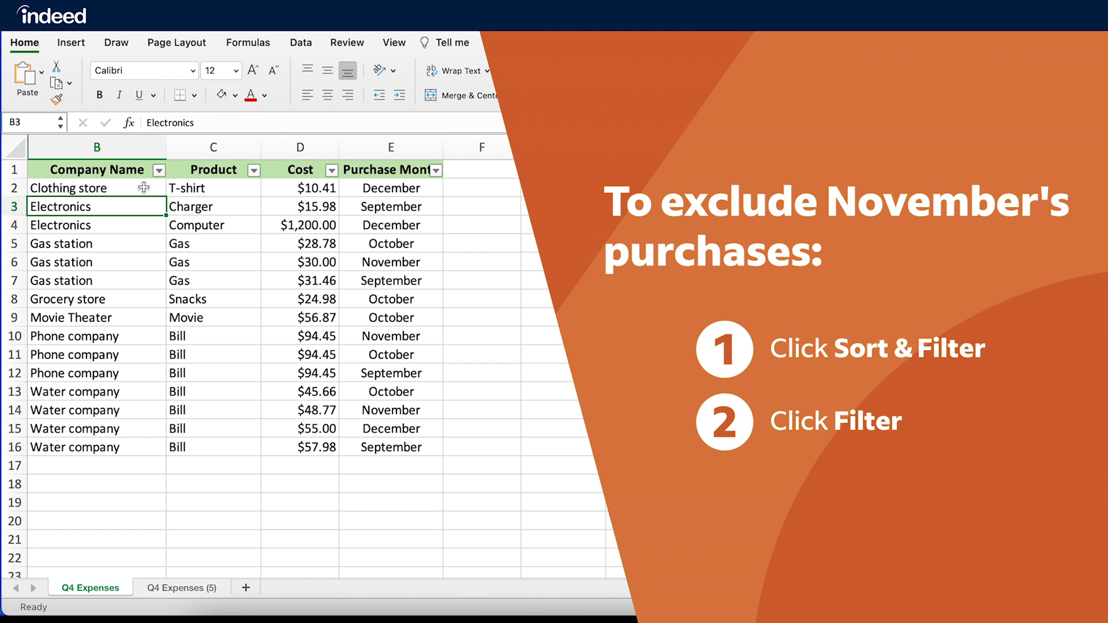
Filter Purchase Month to exclude November, leaving 12 of 15 expense records
{"action": "left_click", "coordinate": [437, 170]}
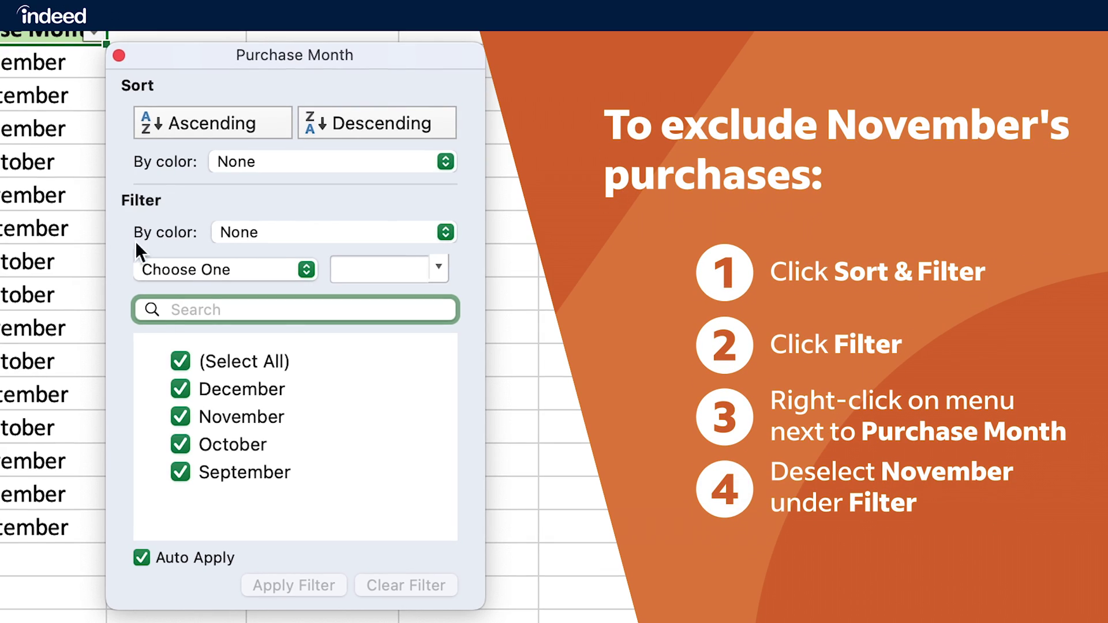
{"action": "left_click", "coordinate": [180, 416]}
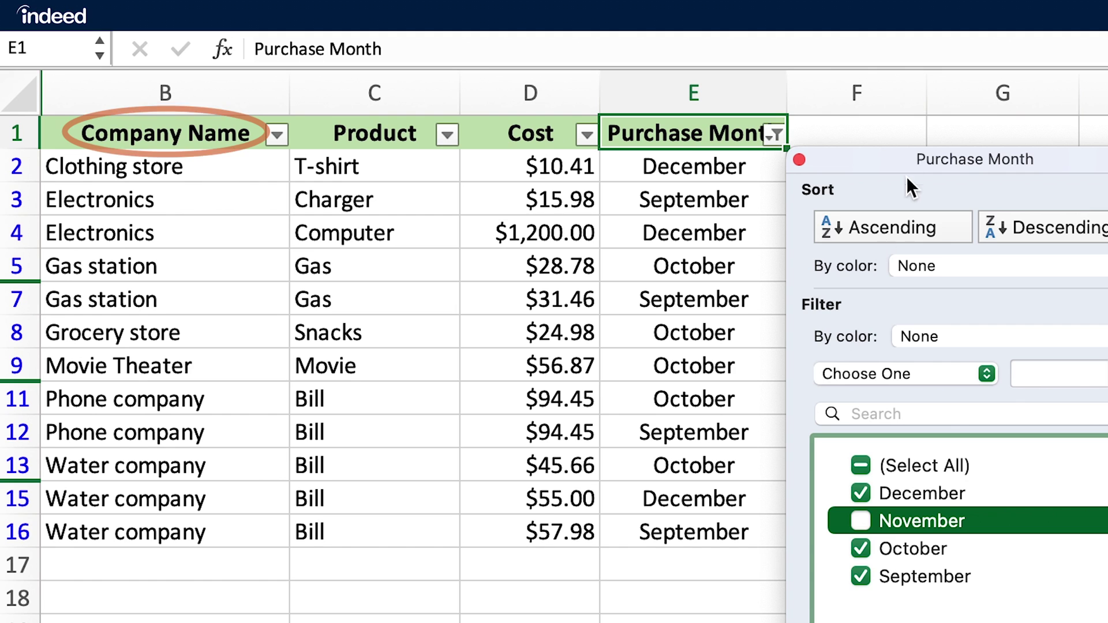
{"action": "left_click", "coordinate": [798, 159]}
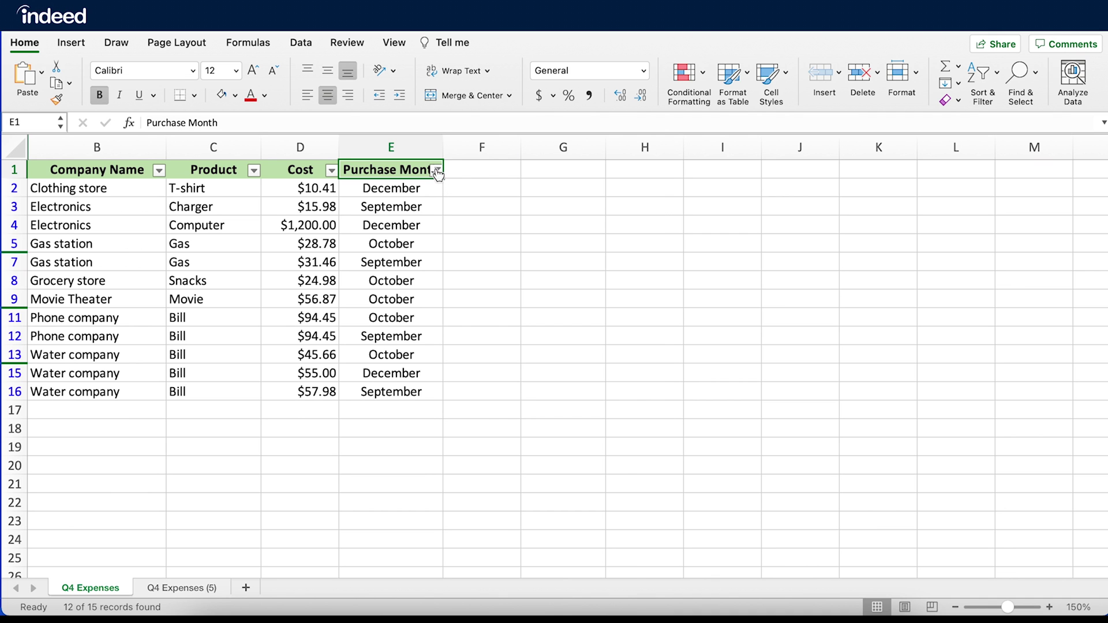
Select all months in the Purchase Month filter to bring back all 15 records
{"action": "left_click", "coordinate": [437, 169]}
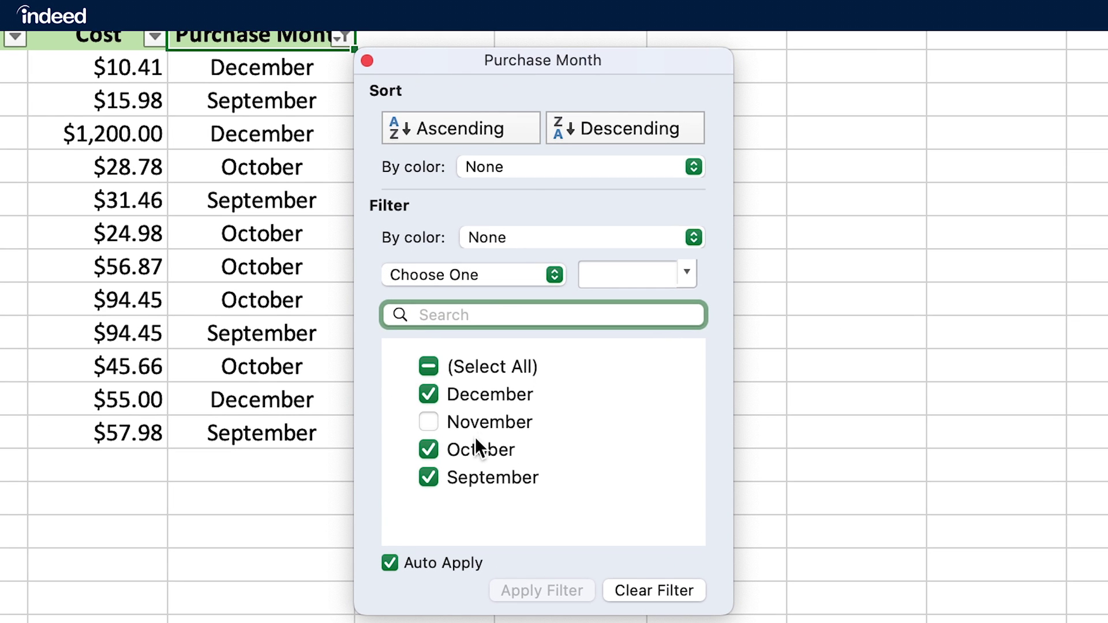
{"action": "left_click", "coordinate": [477, 360]}
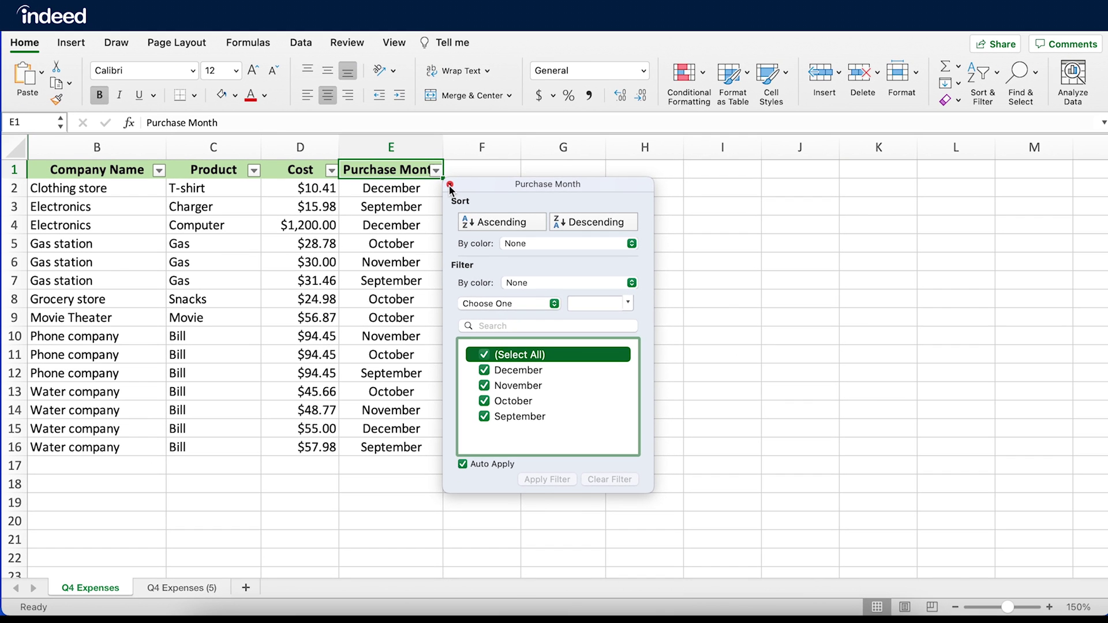
{"action": "left_click", "coordinate": [367, 60]}
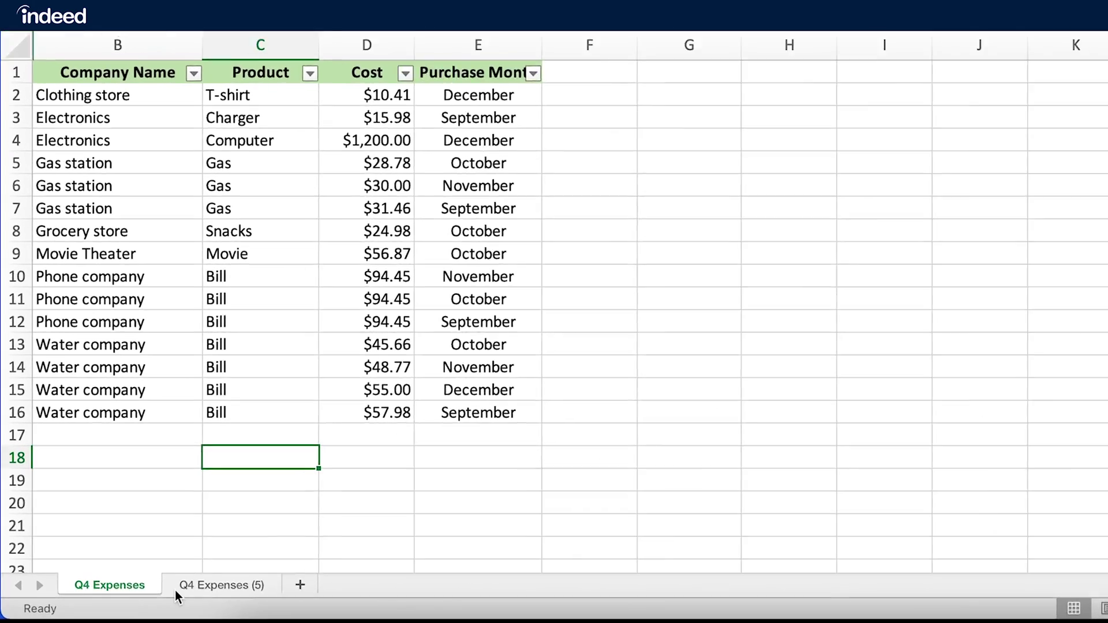
{"action": "left_click", "coordinate": [410, 570]}
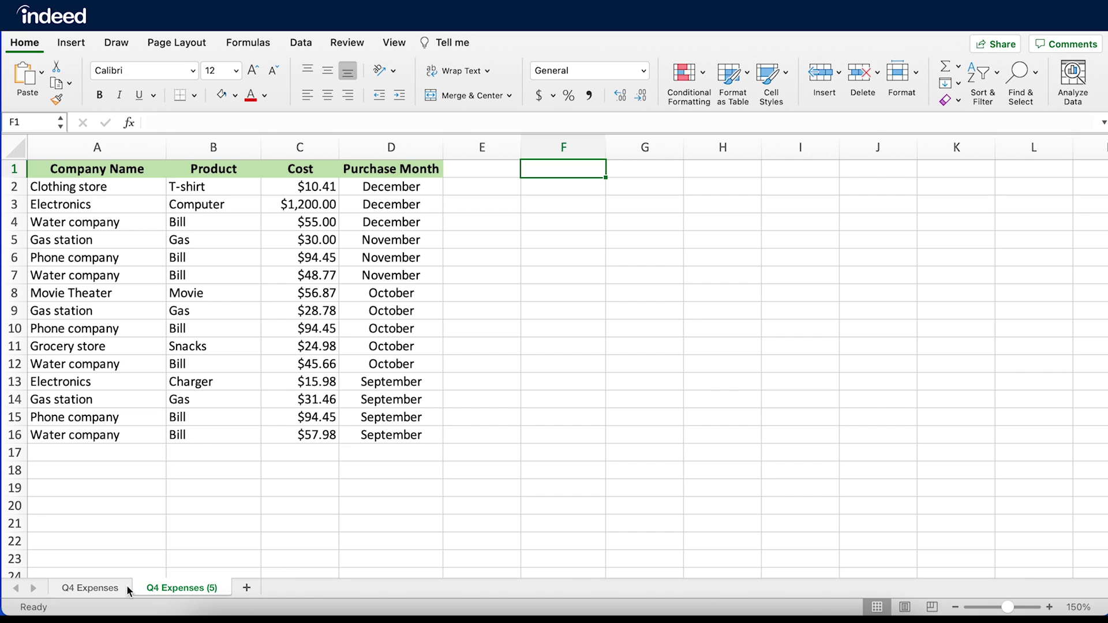
{"action": "left_click", "coordinate": [126, 584]}
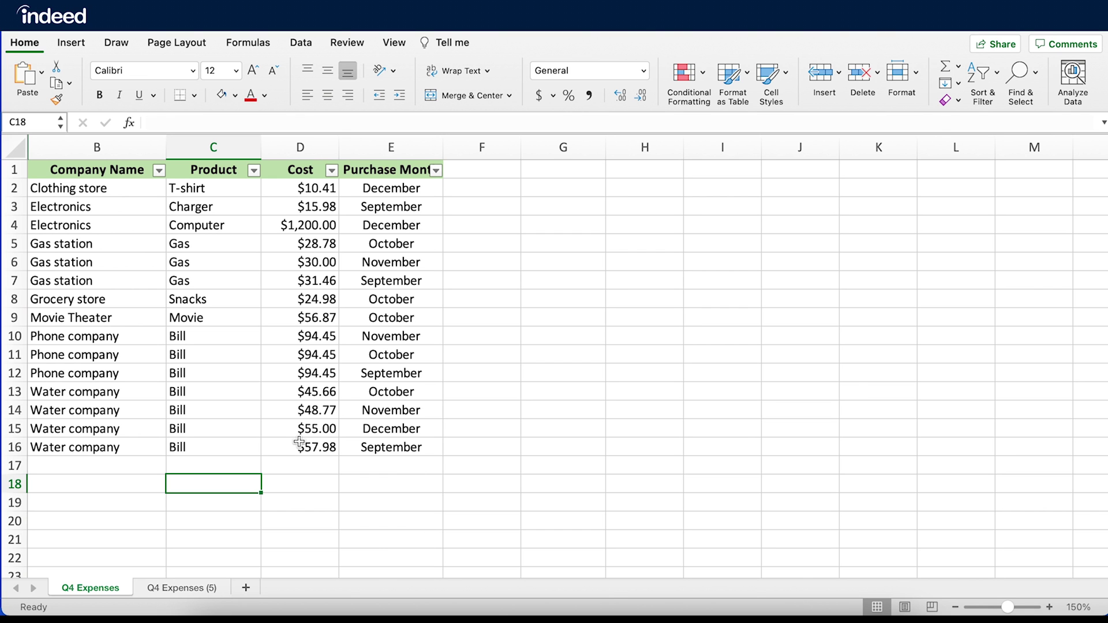
Unhide column A to show each record's original row number, such as 1, 12, 2, 8
{"action": "left_click", "coordinate": [312, 517]}
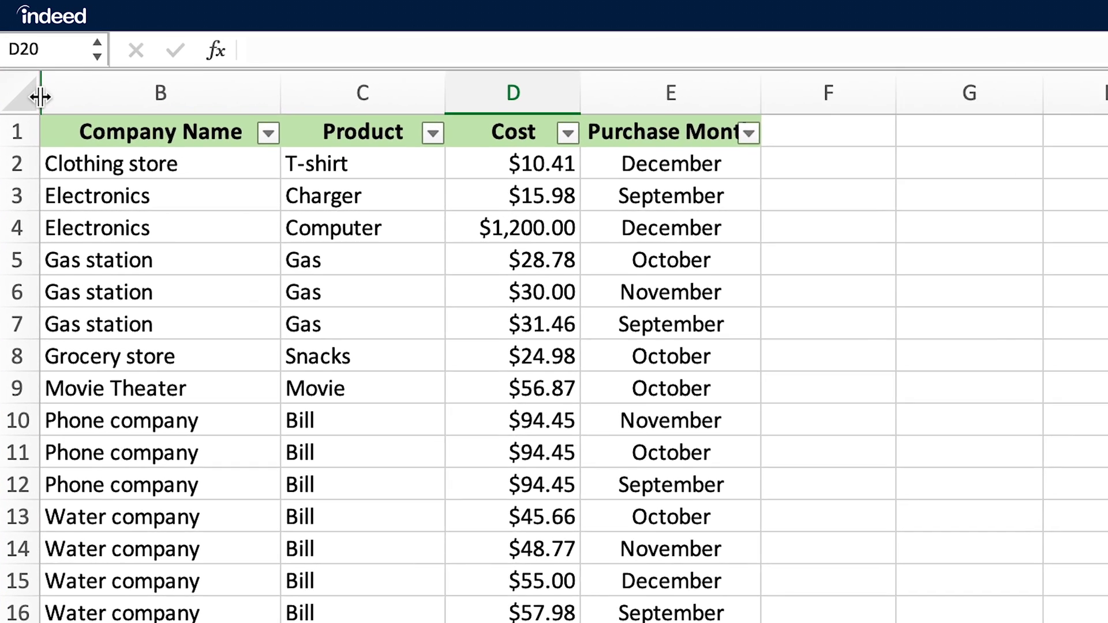
{"action": "left_click", "coordinate": [30, 139]}
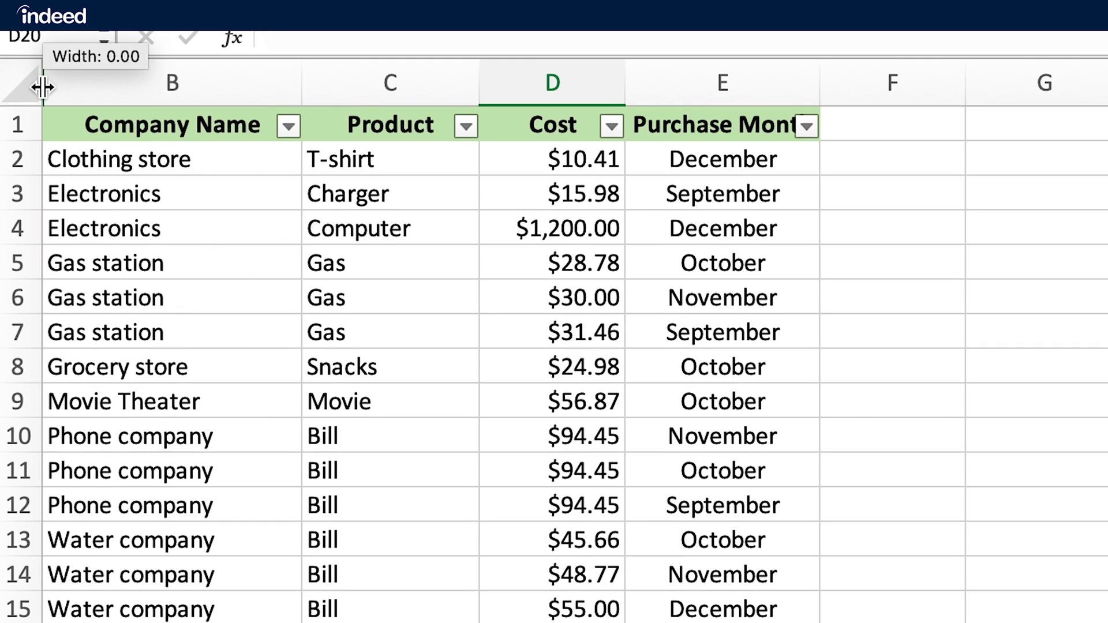
{"action": "right_click", "coordinate": [30, 140]}
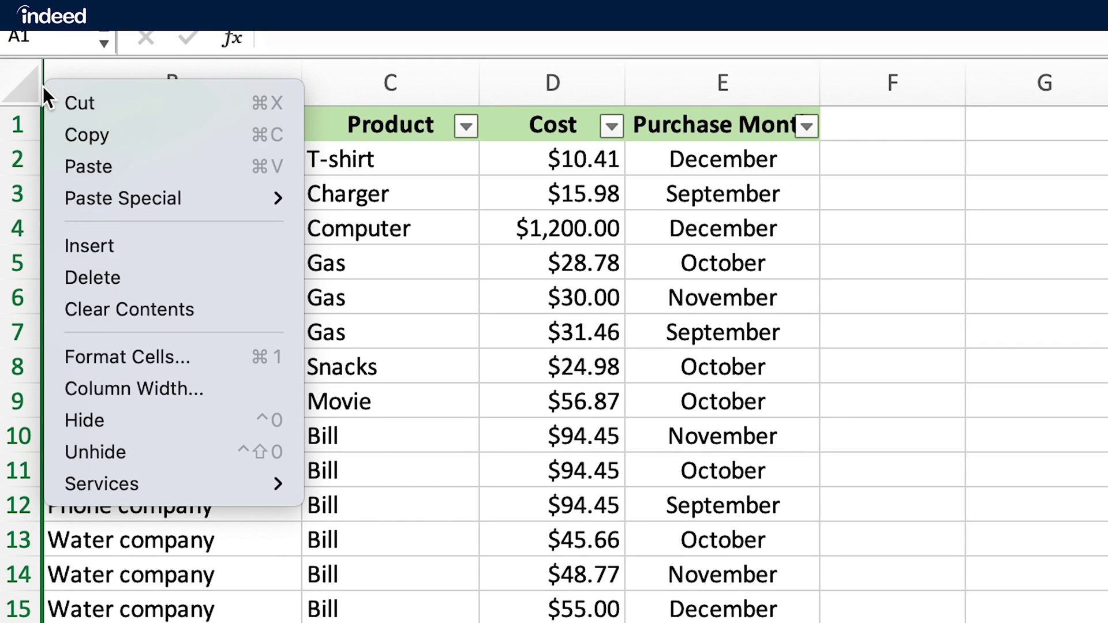
{"action": "left_click", "coordinate": [82, 446]}
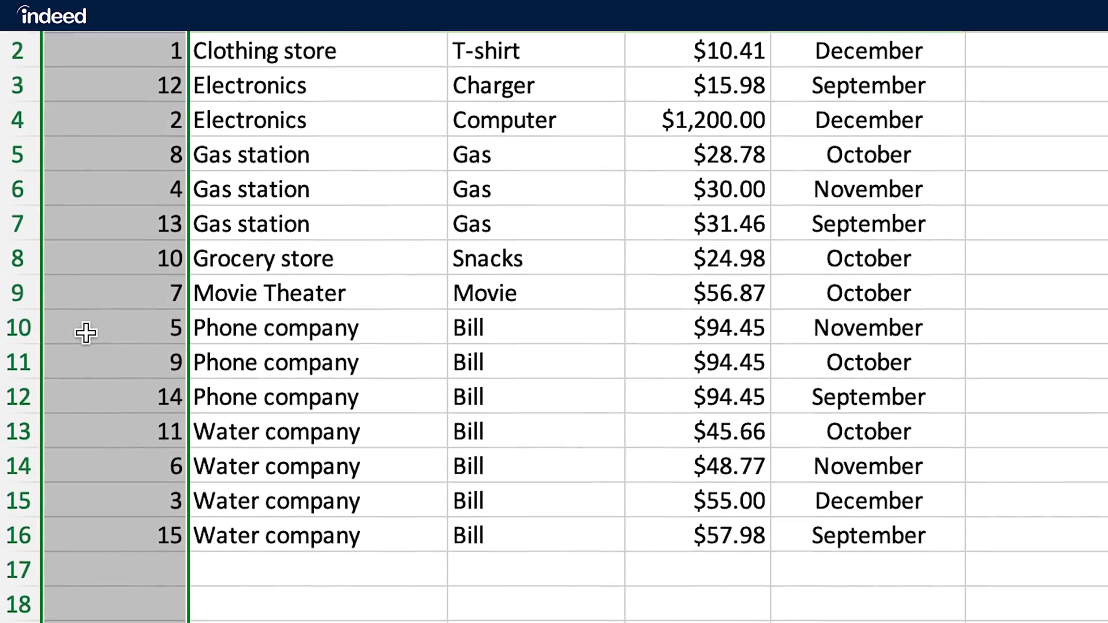
{"action": "left_click", "coordinate": [300, 508]}
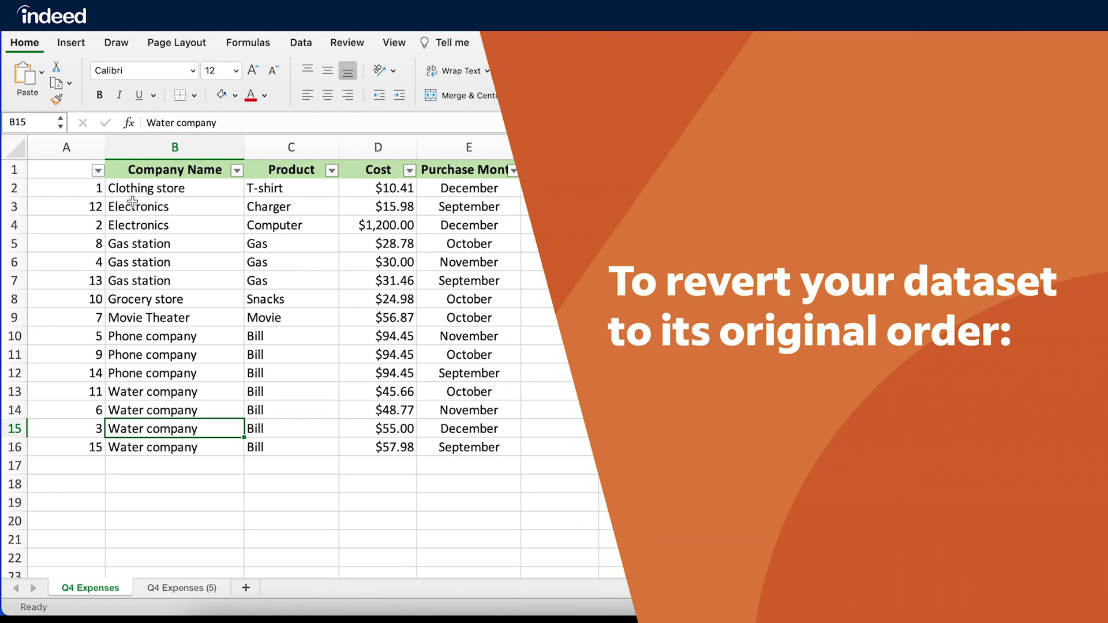
Sort column A smallest to largest, returning the table to its original 1–15 order
{"action": "left_click", "coordinate": [99, 171]}
{"action": "left_click", "coordinate": [82, 243]}
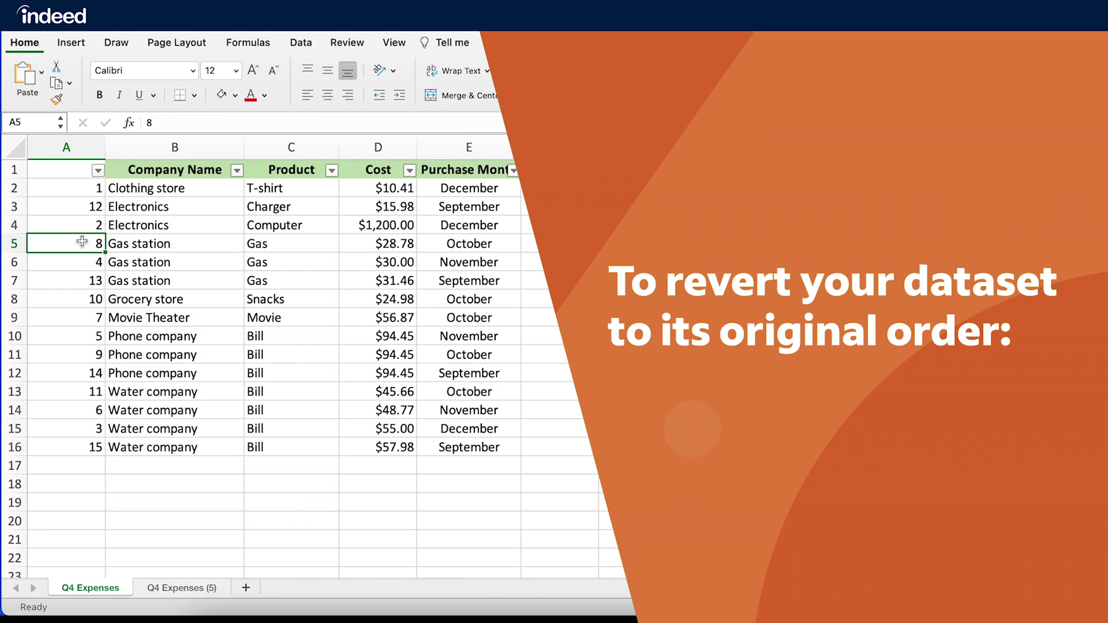
{"action": "right_click", "coordinate": [84, 245]}
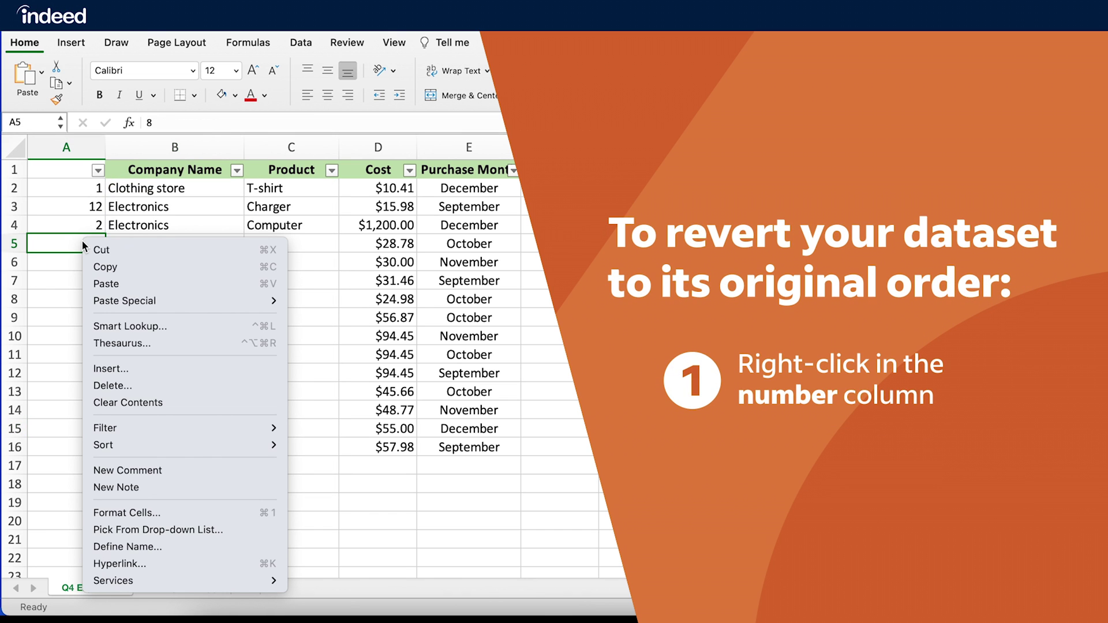
{"action": "mouse_move", "coordinate": [185, 443]}
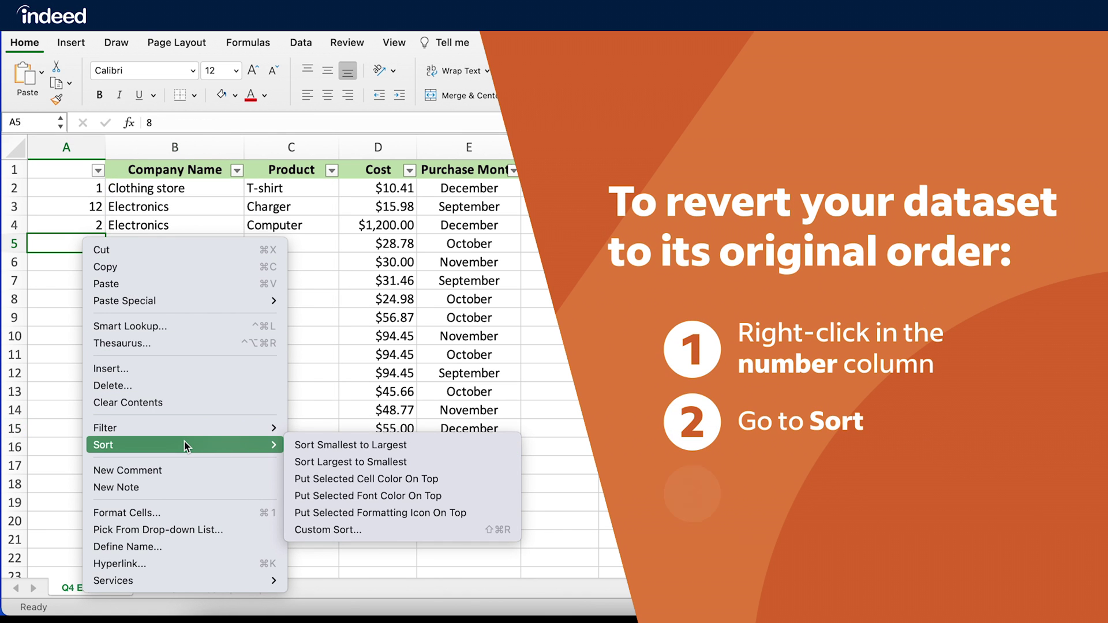
{"action": "left_click", "coordinate": [396, 444]}
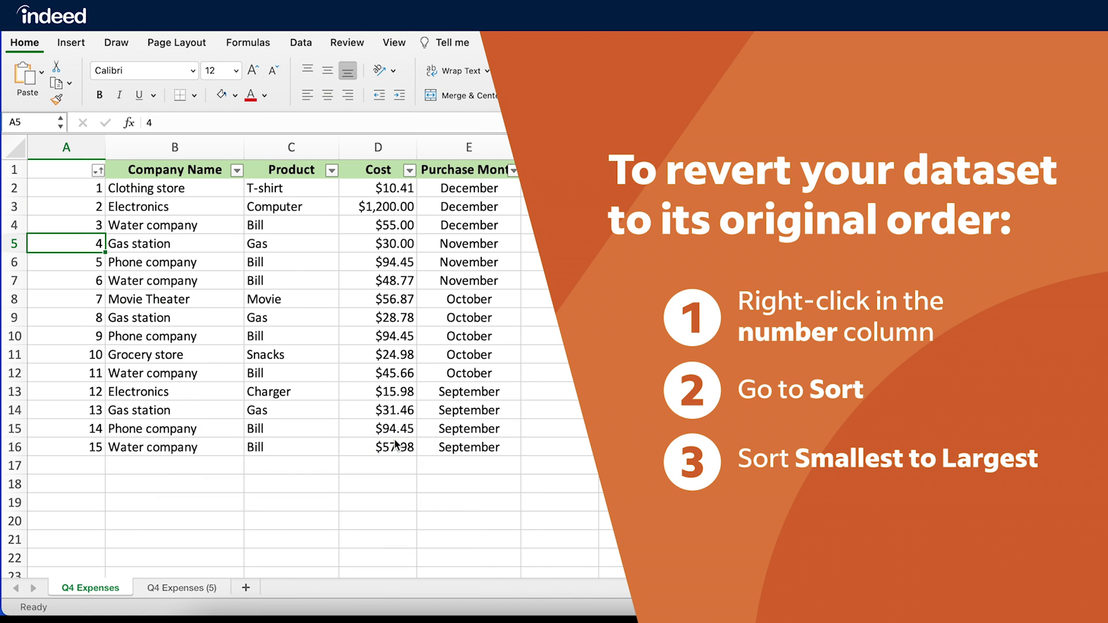